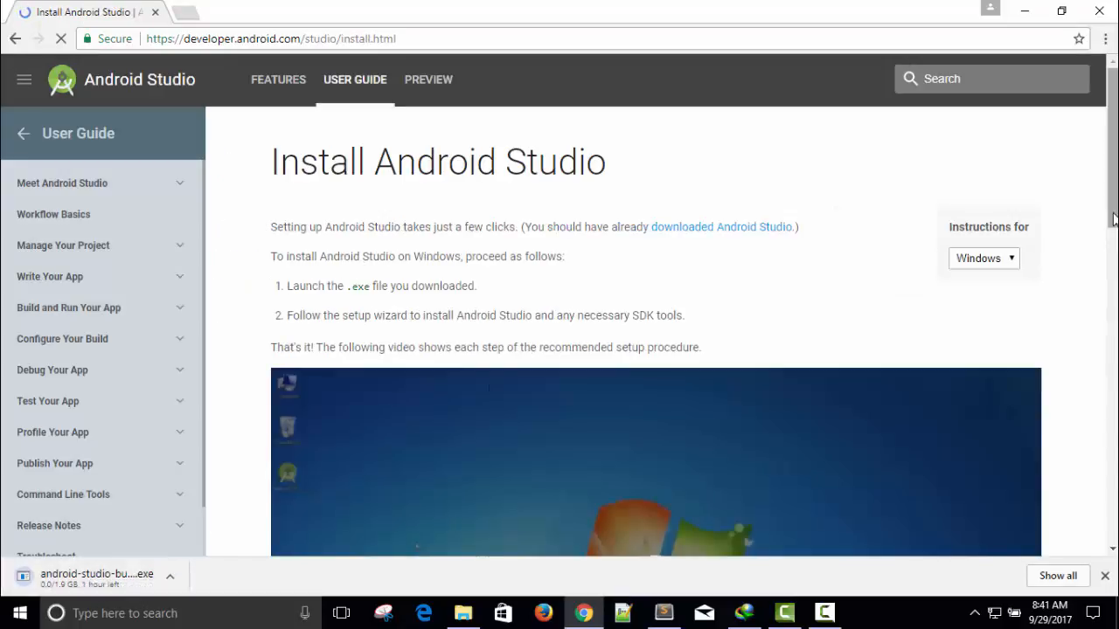
Cancel the android-studio-bundle download in the browser and load google.com
right_click(126, 572)
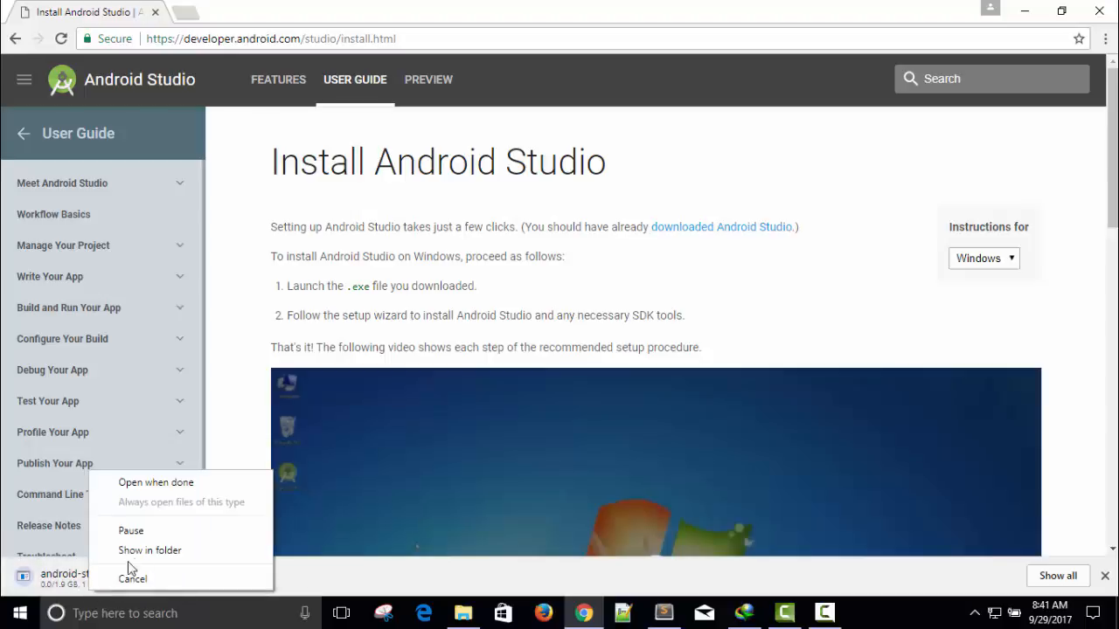
click(137, 577)
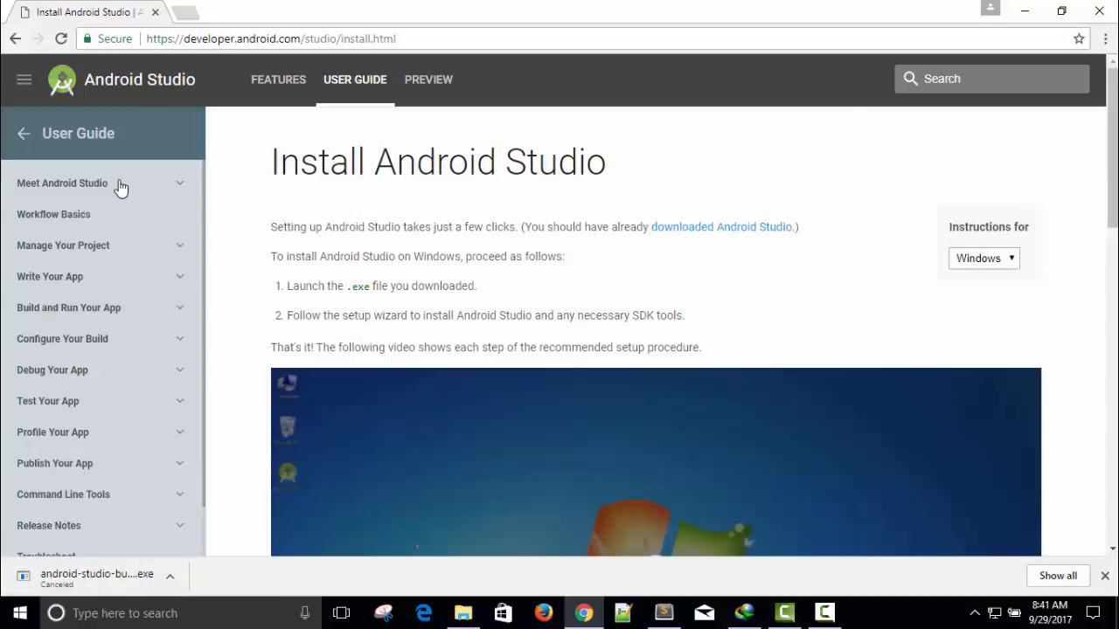
click(236, 38)
text(google.com)
key(Return)
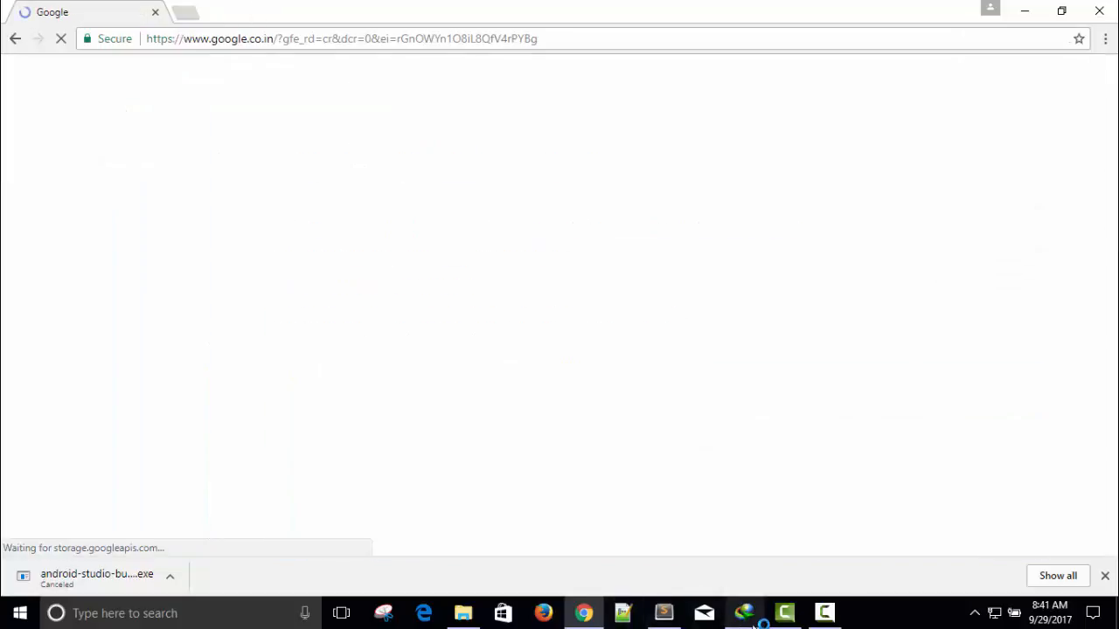
In Internet Download Manager, open the folder containing the completed android-studio-bundle download
click(744, 613)
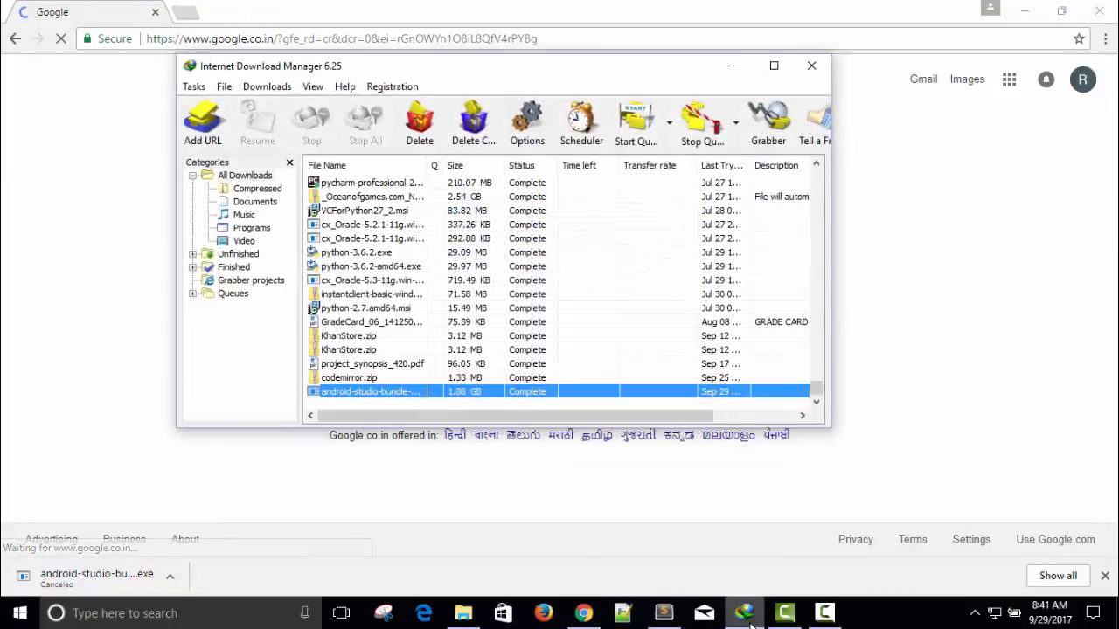
right_click(379, 395)
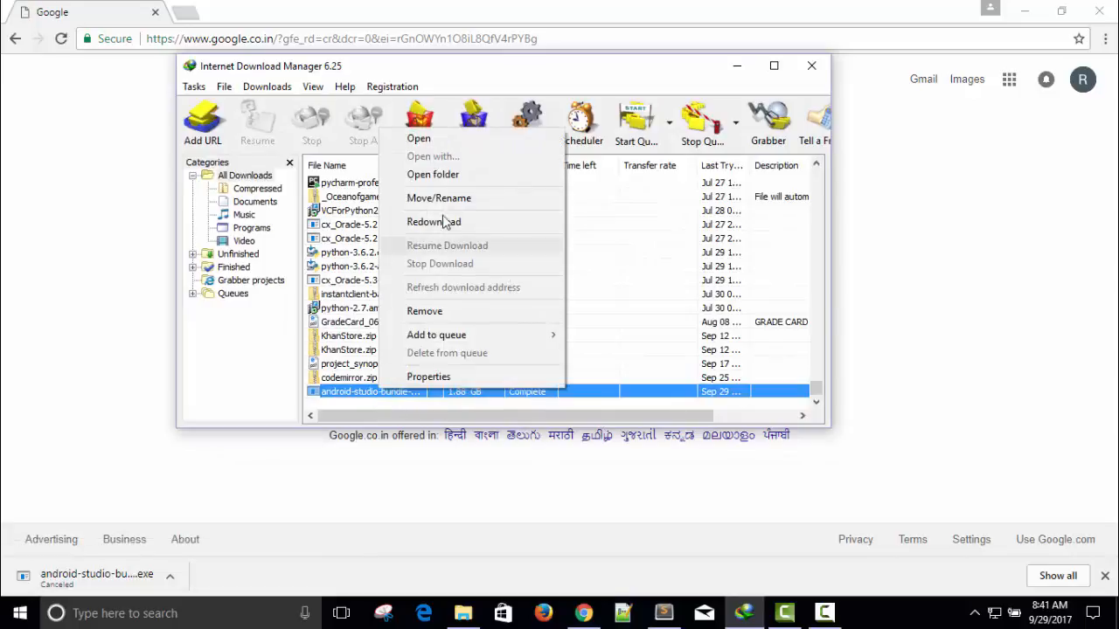
click(429, 179)
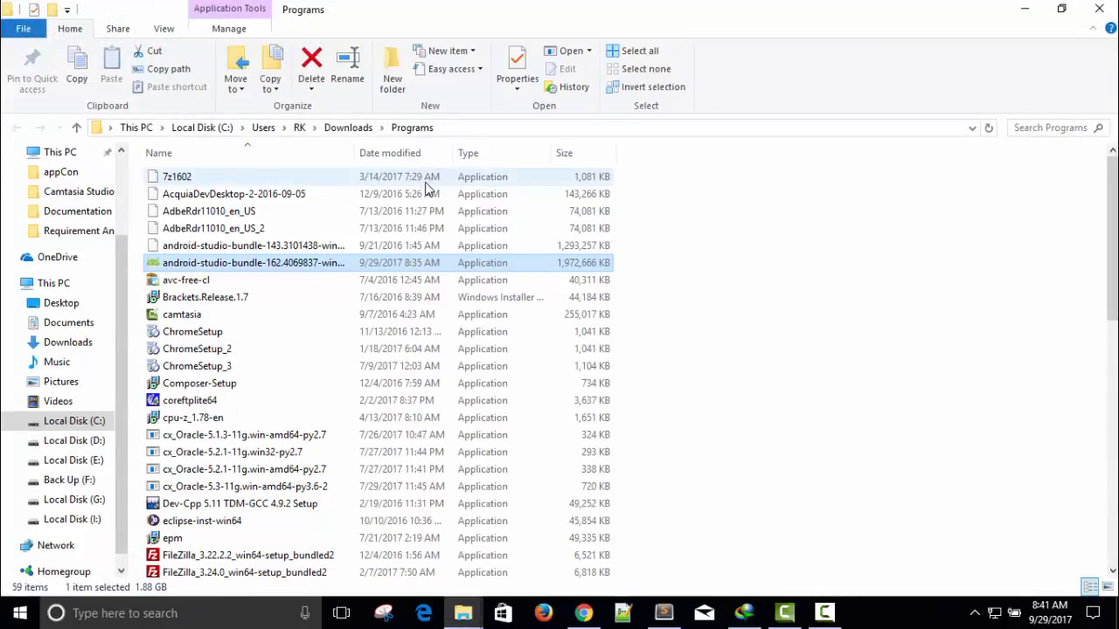
Run the android-studio-bundle-162.4069837 installer as administrator, approve the elevation request and minimise the folder window
right_click(199, 267)
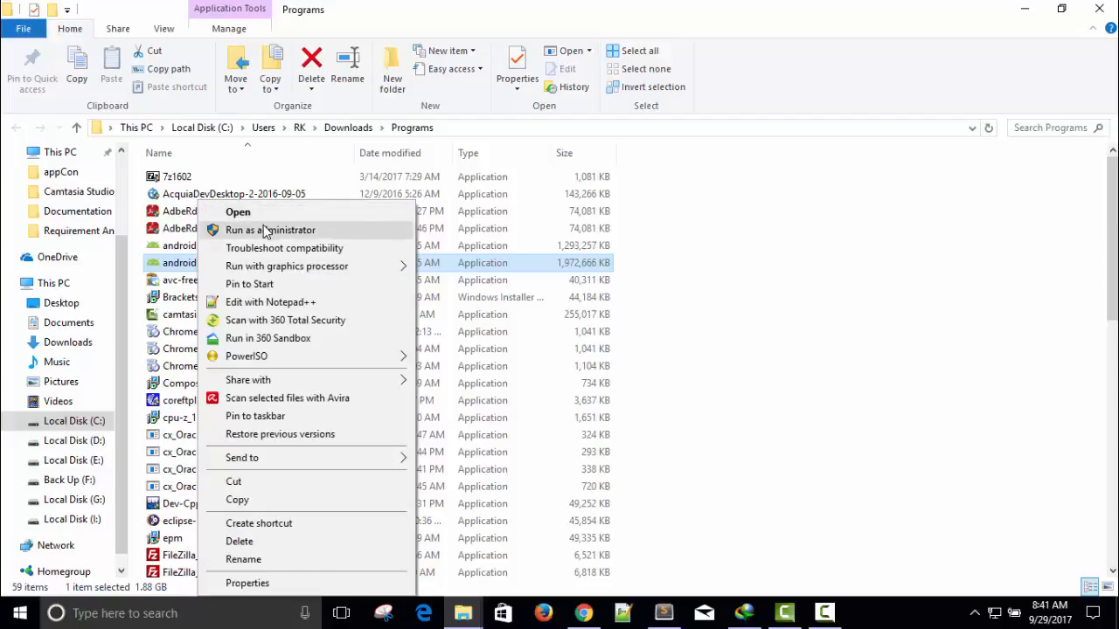
click(266, 230)
click(830, 615)
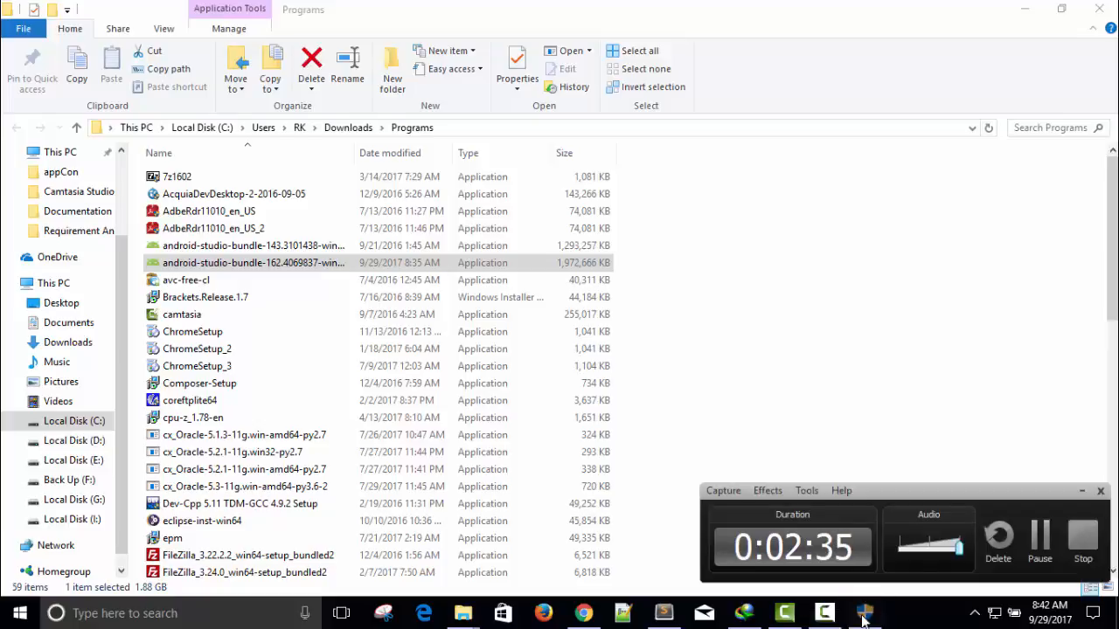
click(862, 615)
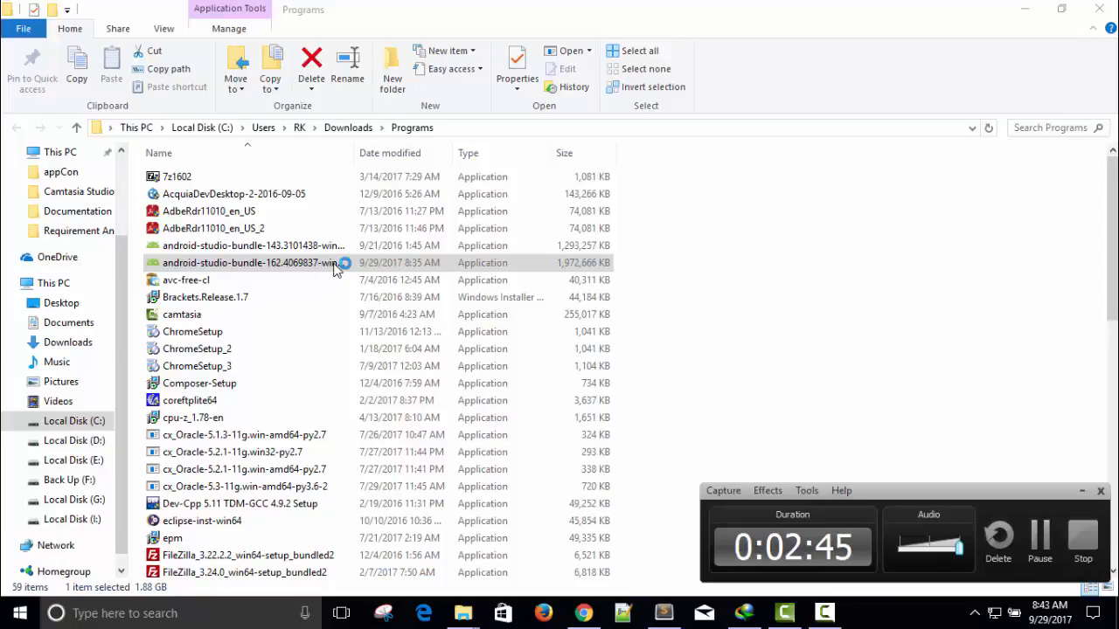
click(826, 617)
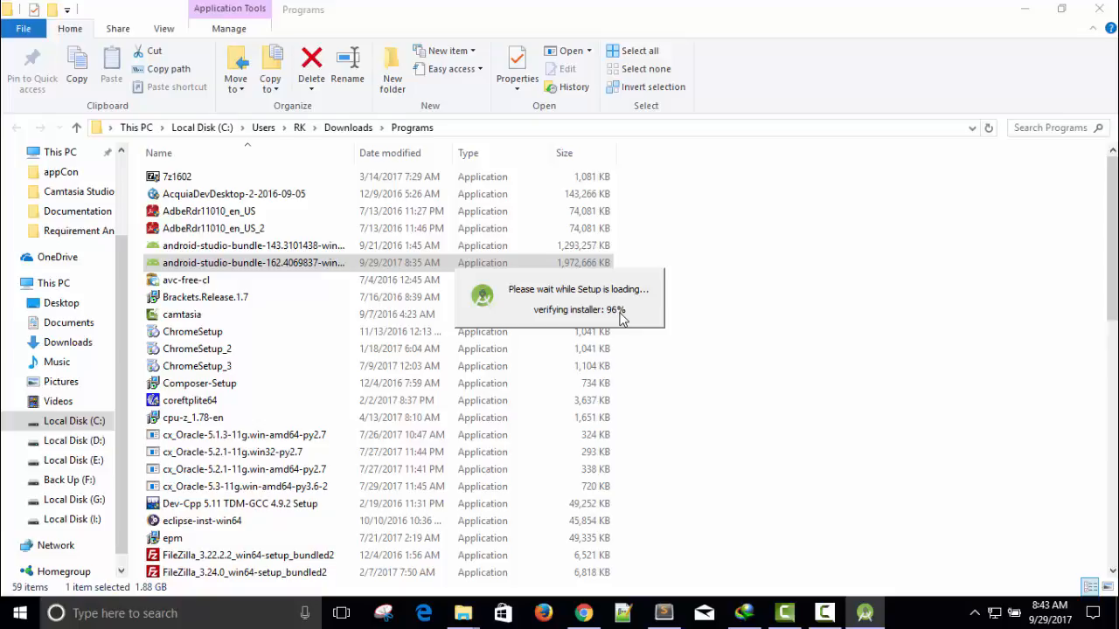
click(1025, 10)
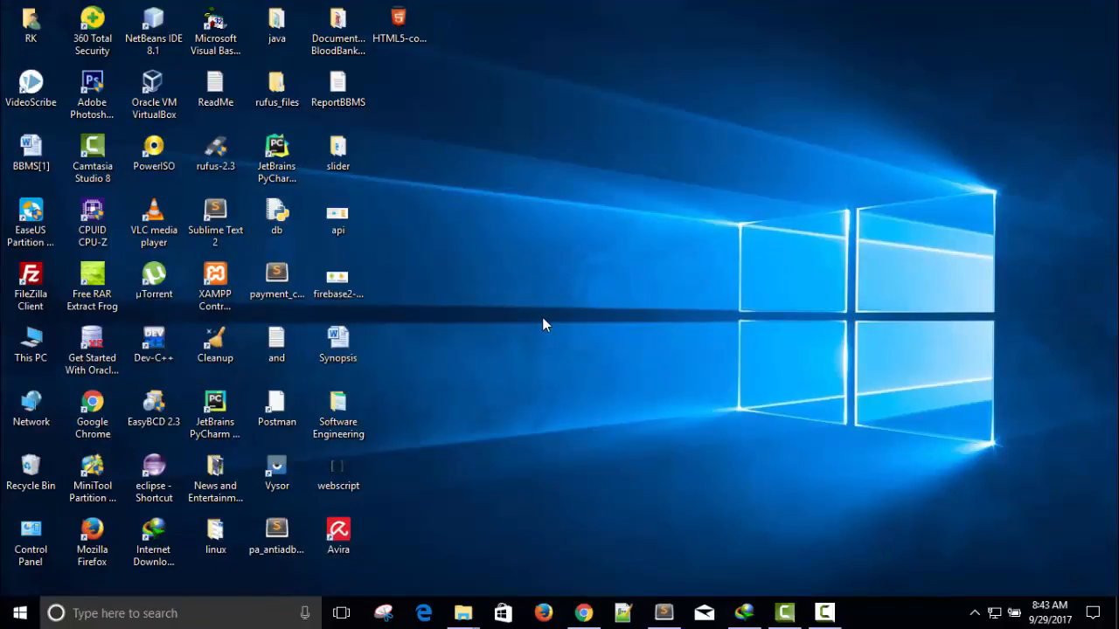
click(584, 614)
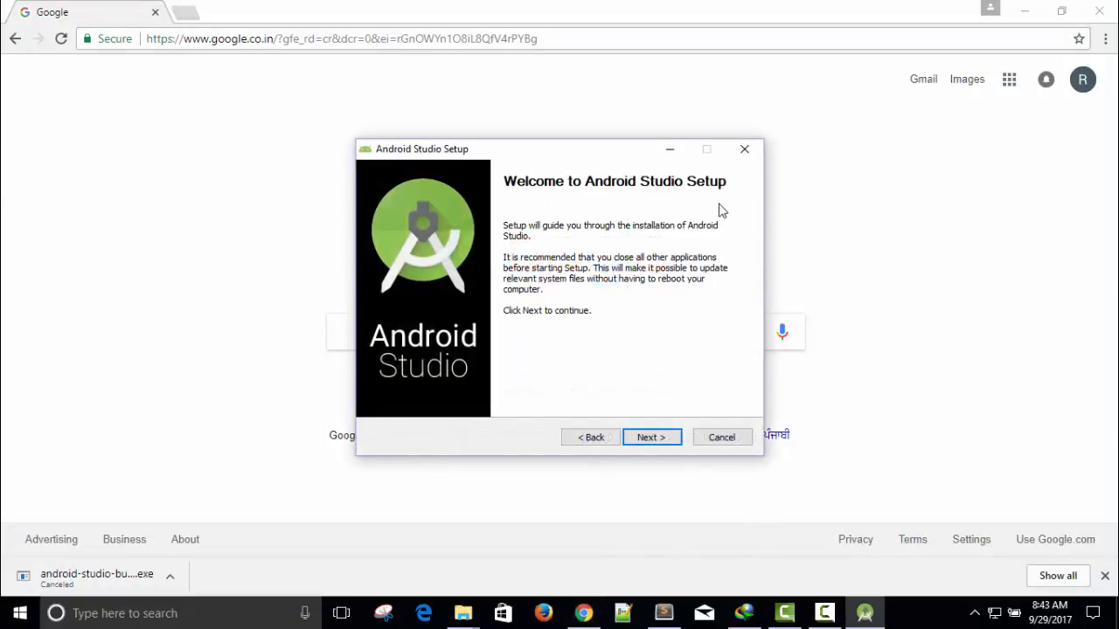
Advance the setup to the install locations, keeping Android SDK and Android Virtual Device selected as components
click(652, 438)
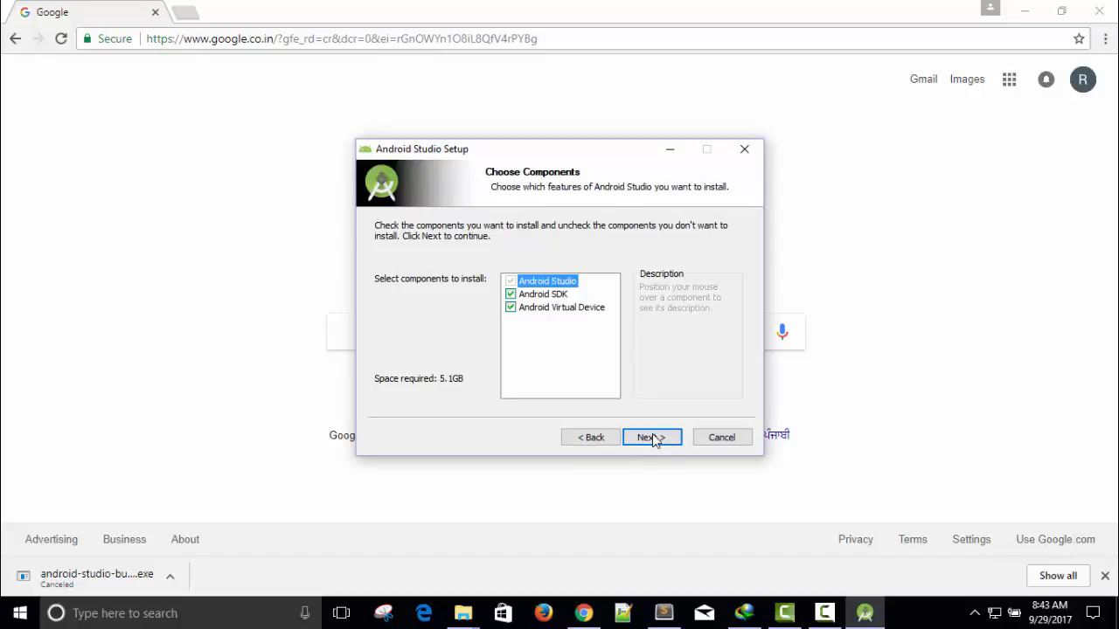
mouse_move(527, 295)
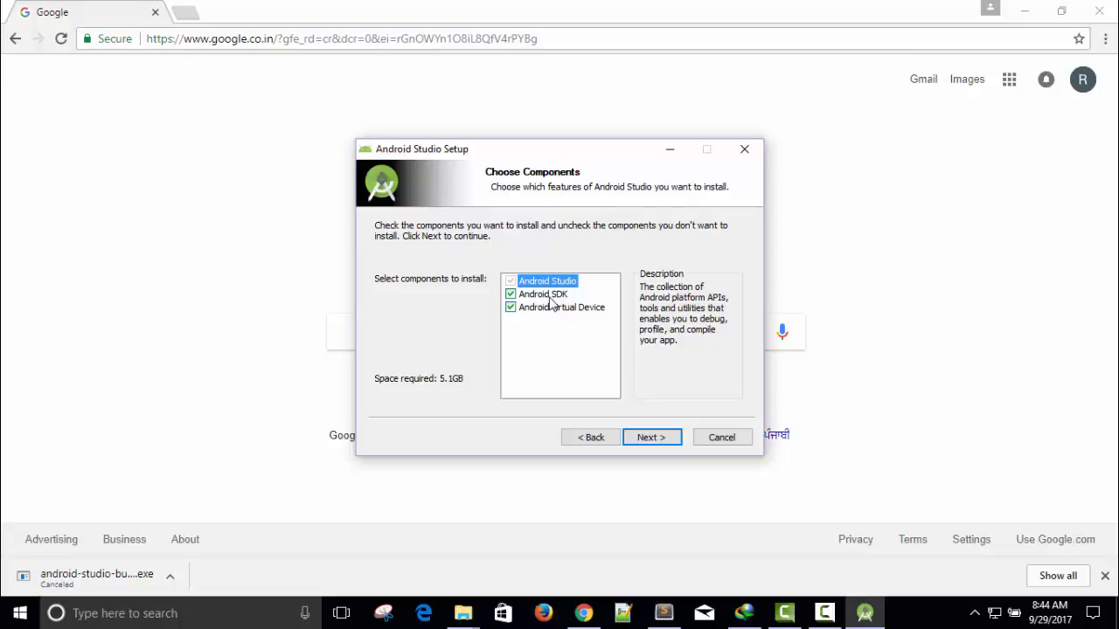
mouse_move(549, 312)
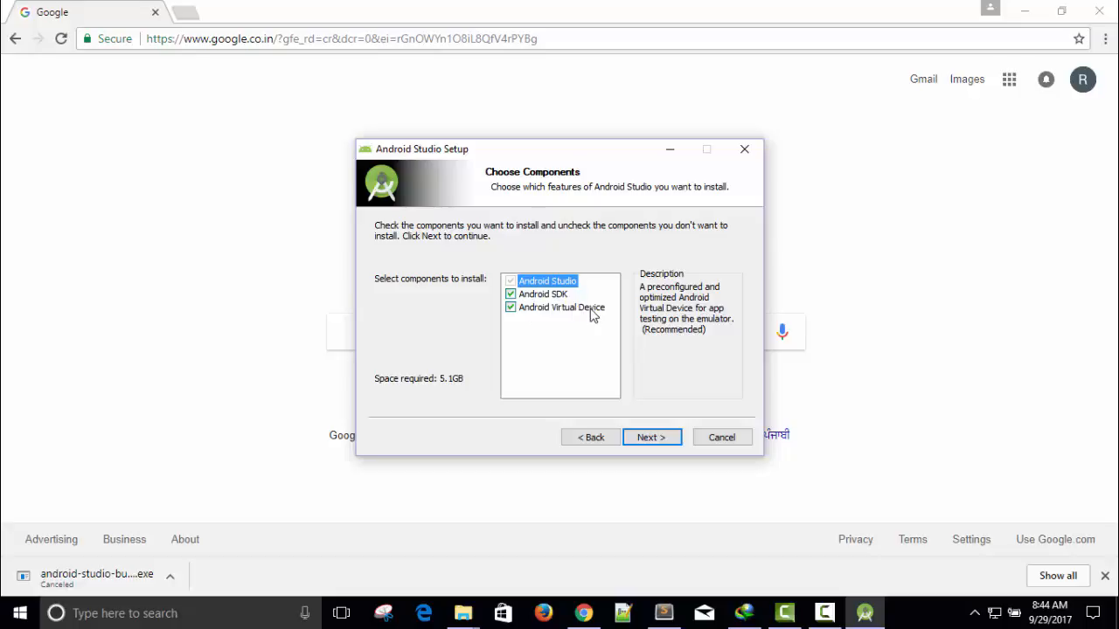
click(649, 438)
click(649, 439)
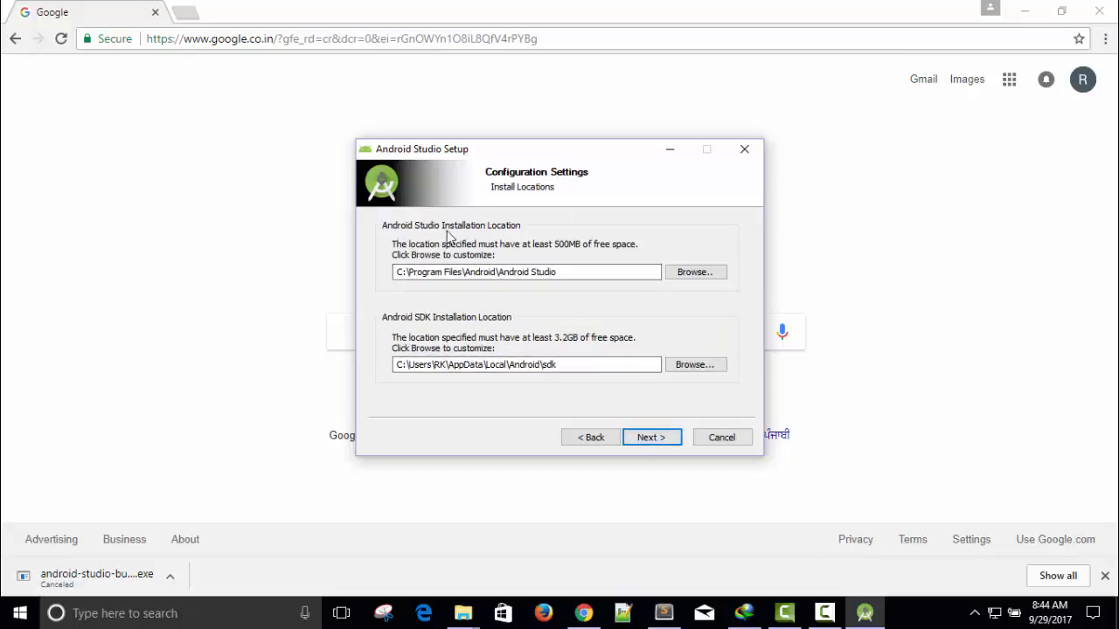
Check and keep the default Android Studio and SDK locations, then start the installation with the Android Studio Start Menu folder
drag(572, 271, 361, 272)
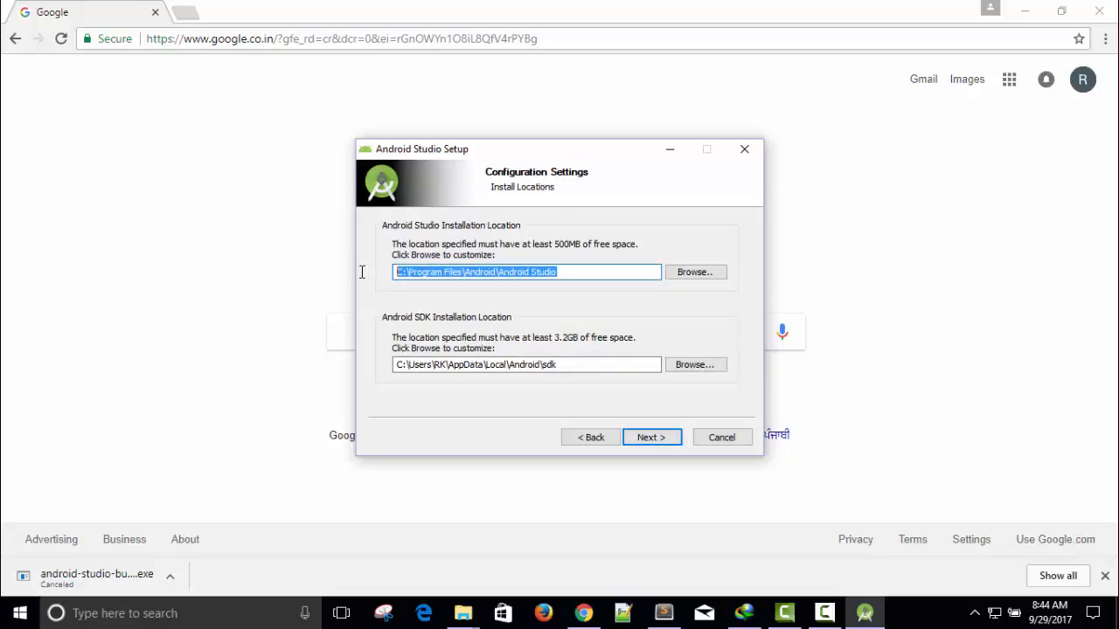
click(578, 274)
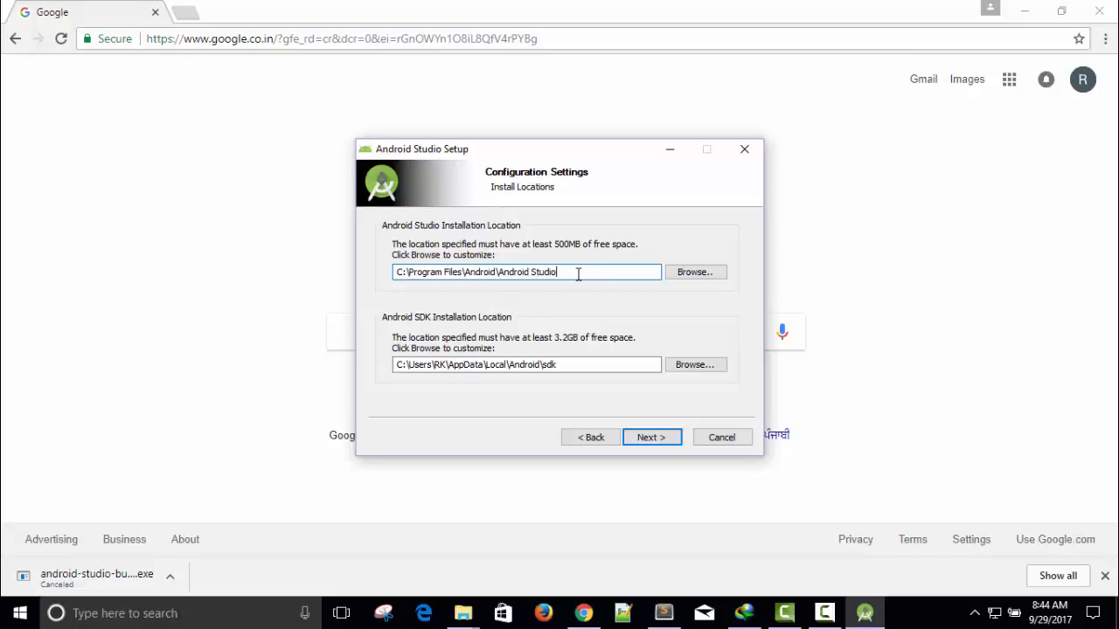
drag(565, 366, 489, 365)
click(489, 365)
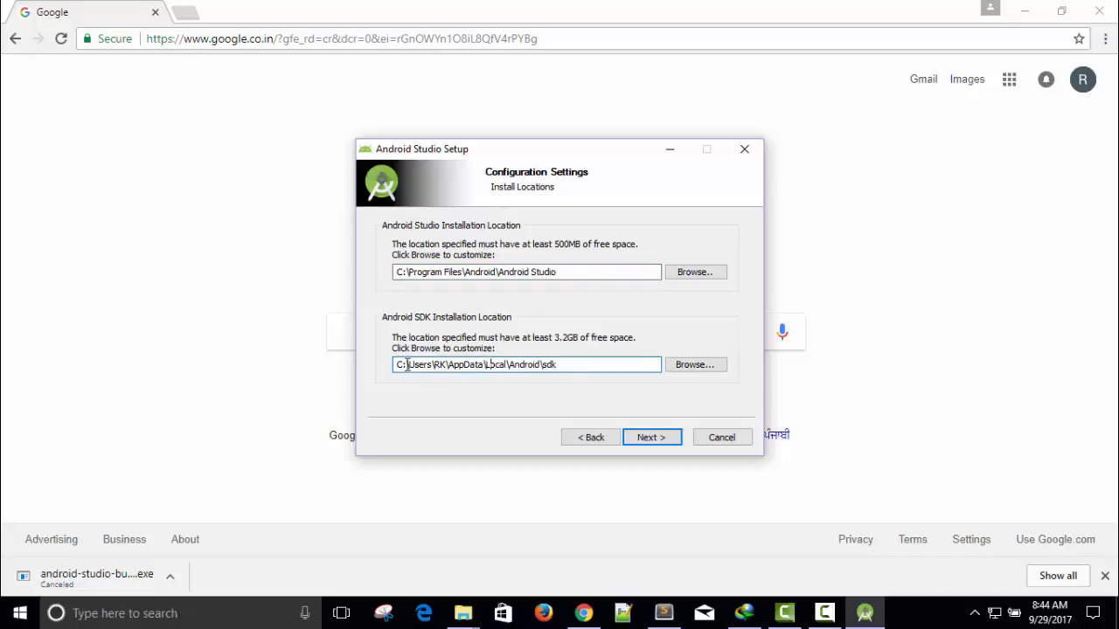
drag(407, 366, 559, 365)
click(559, 366)
click(659, 437)
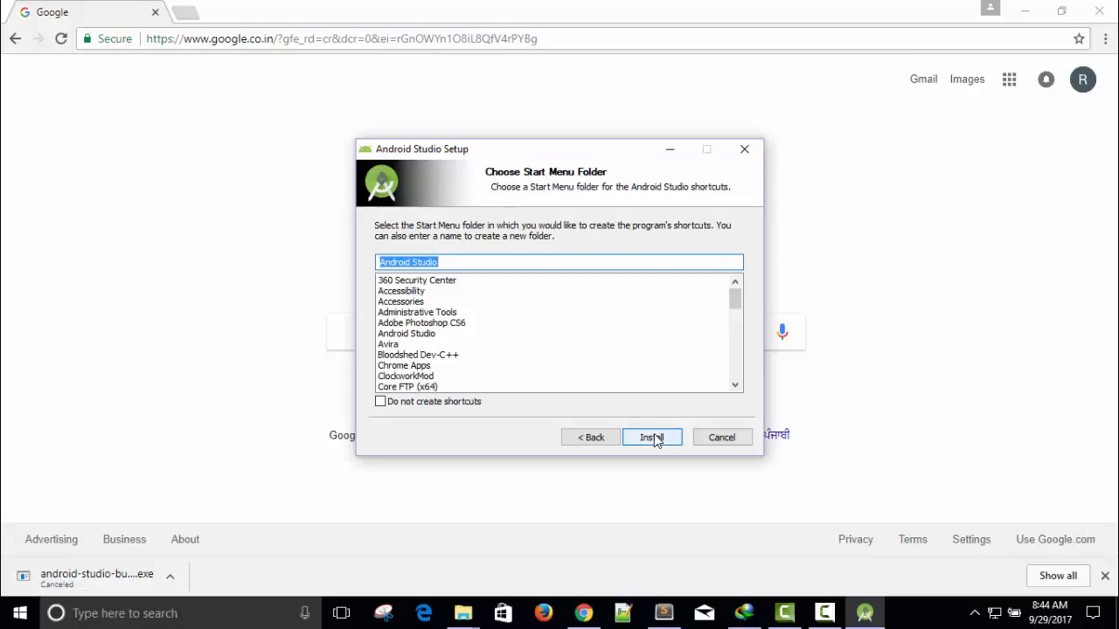
click(652, 438)
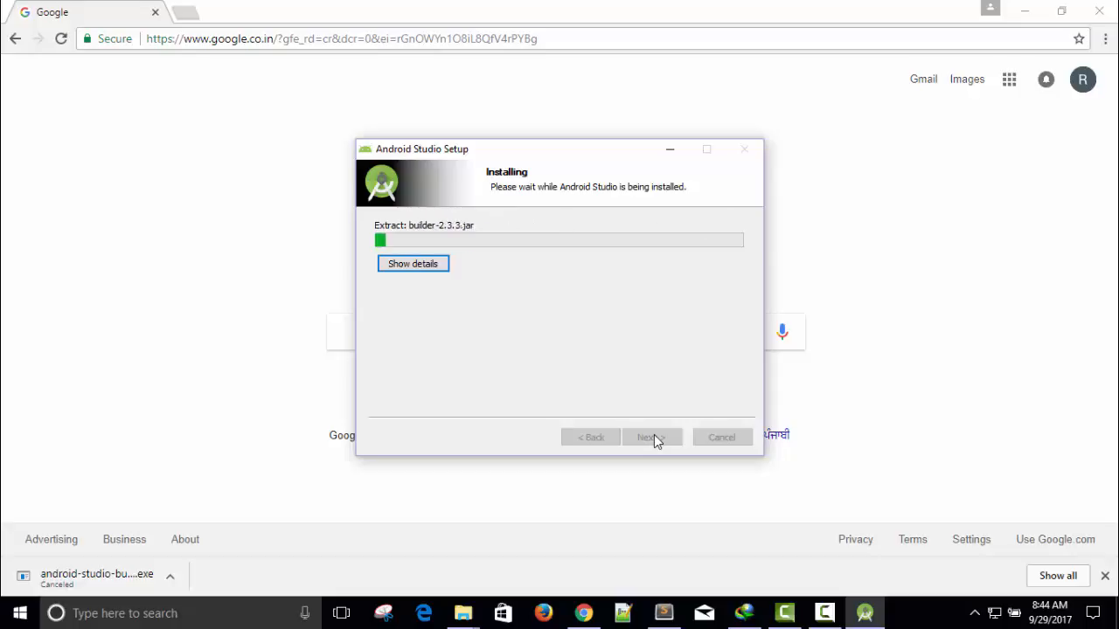
Close the browser's download bar and return to the running Android Studio setup
click(864, 614)
click(864, 614)
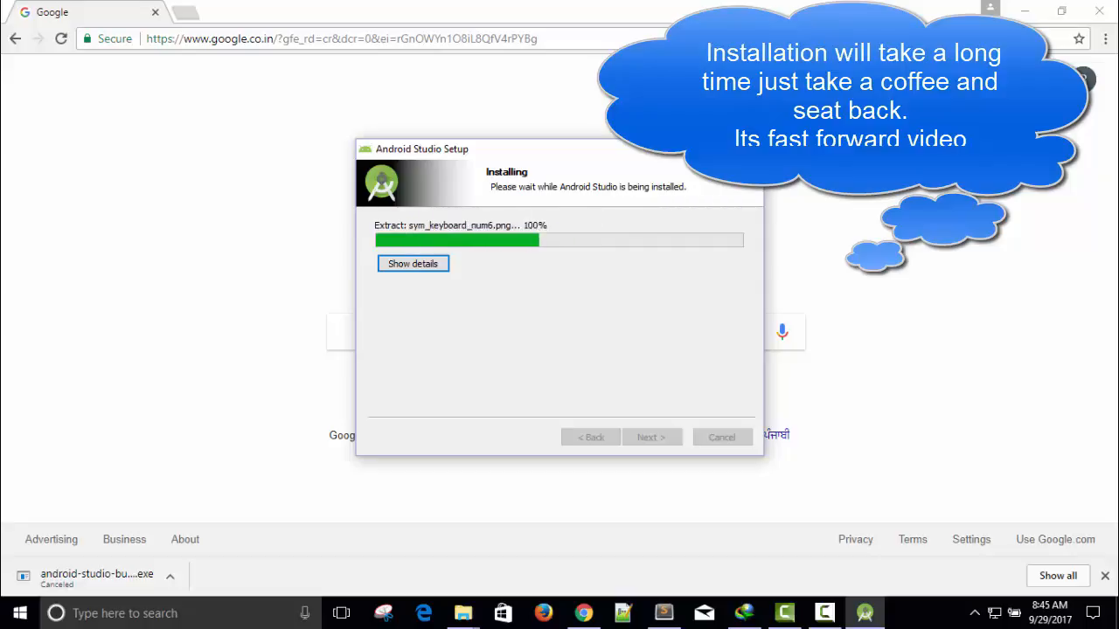
click(1105, 576)
click(865, 613)
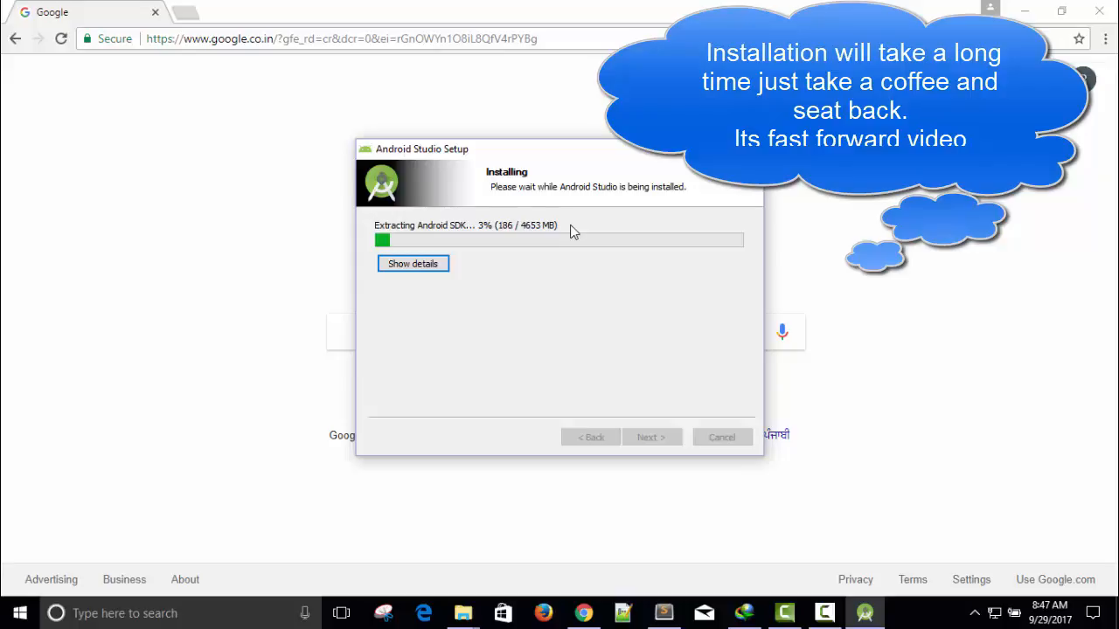
click(824, 613)
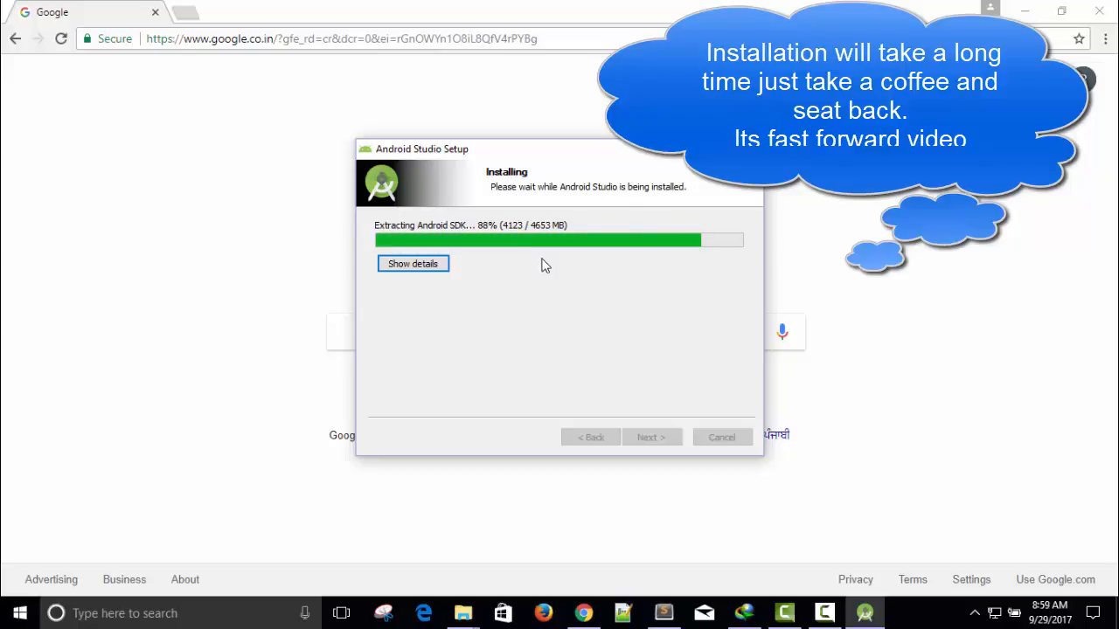
click(824, 613)
click(1038, 538)
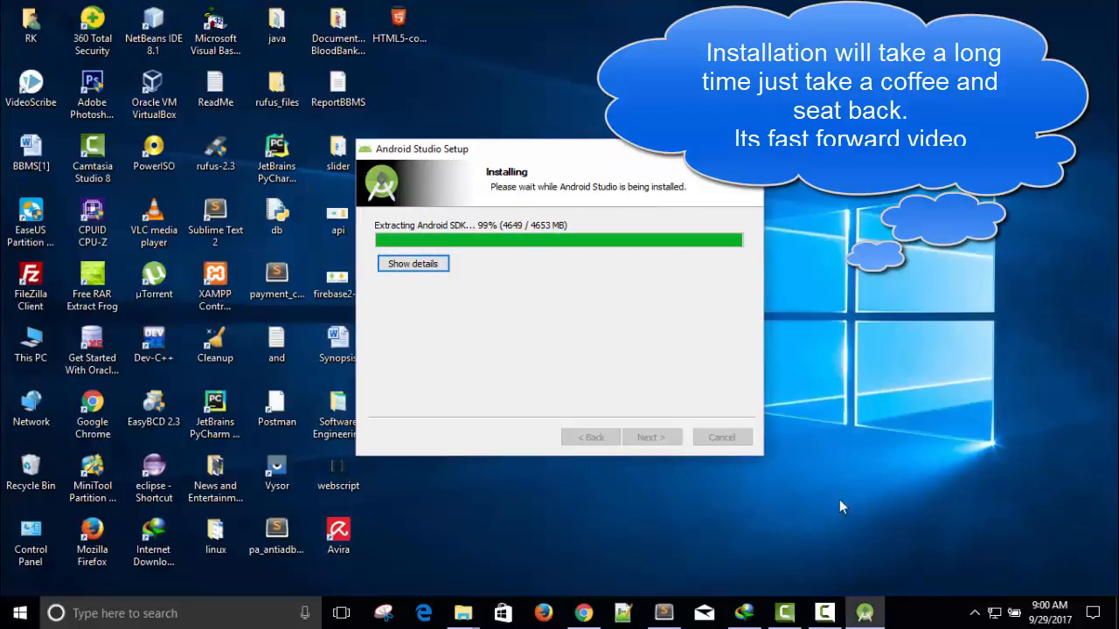
click(834, 615)
click(834, 615)
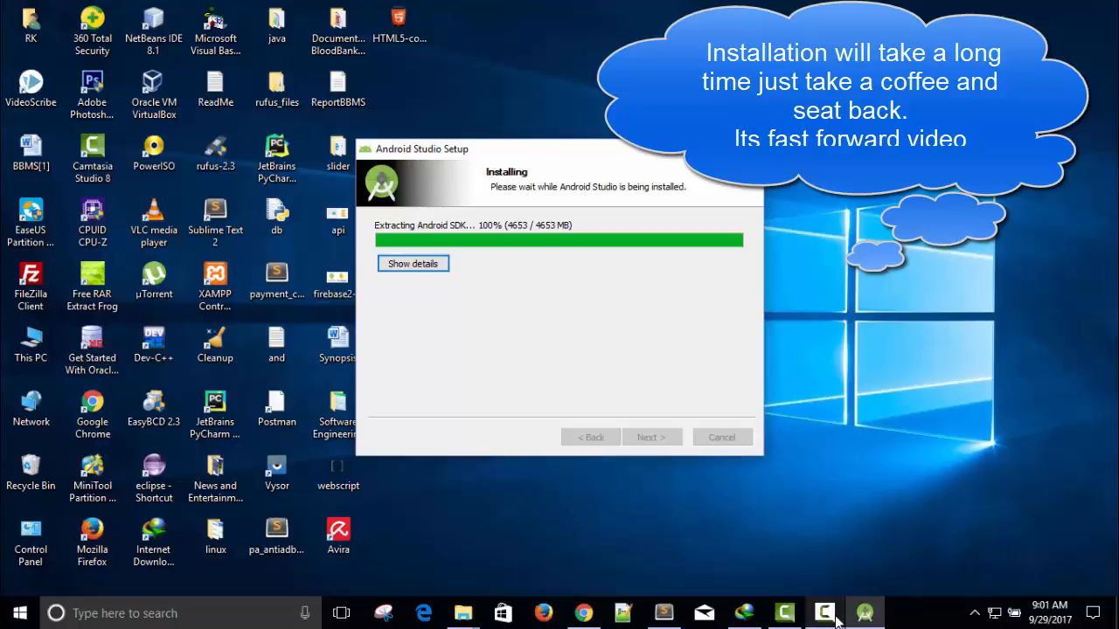
click(835, 617)
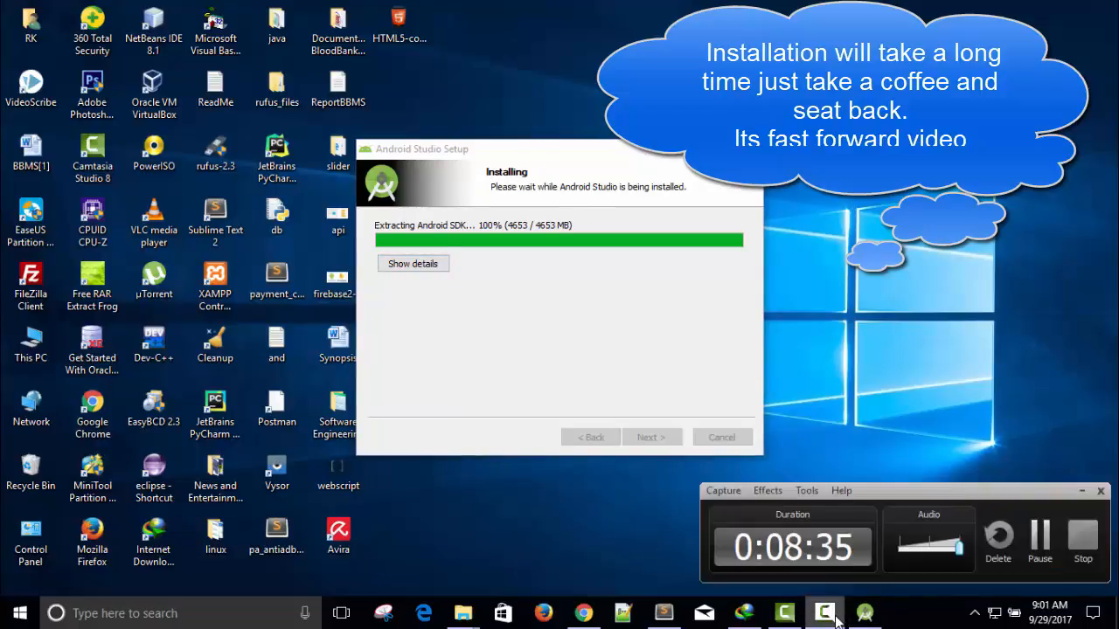
click(1040, 542)
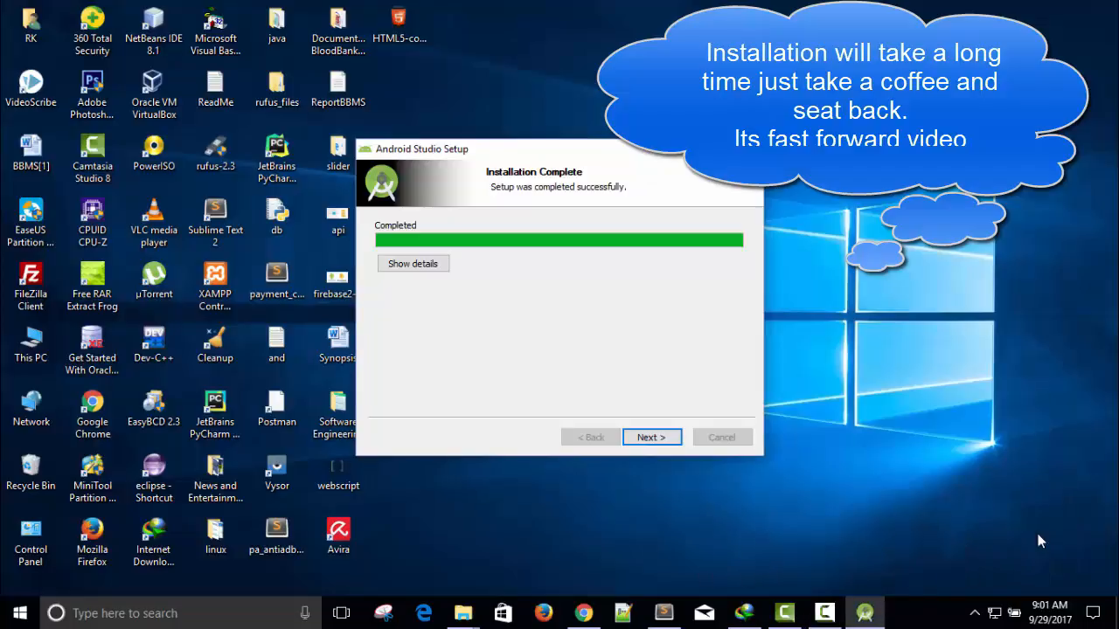
click(821, 616)
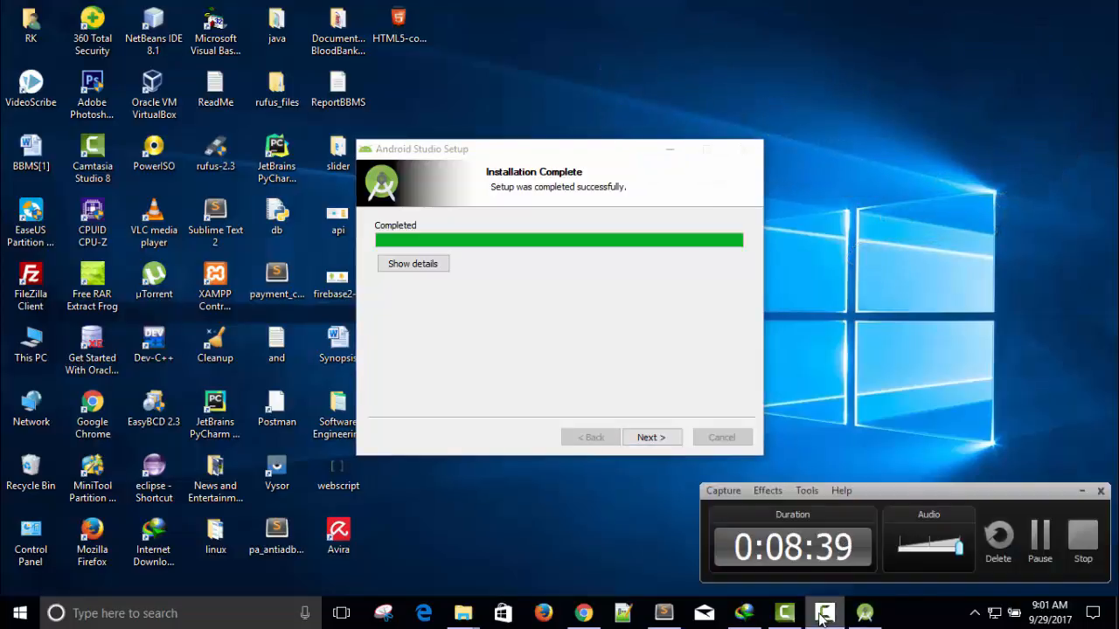
click(821, 616)
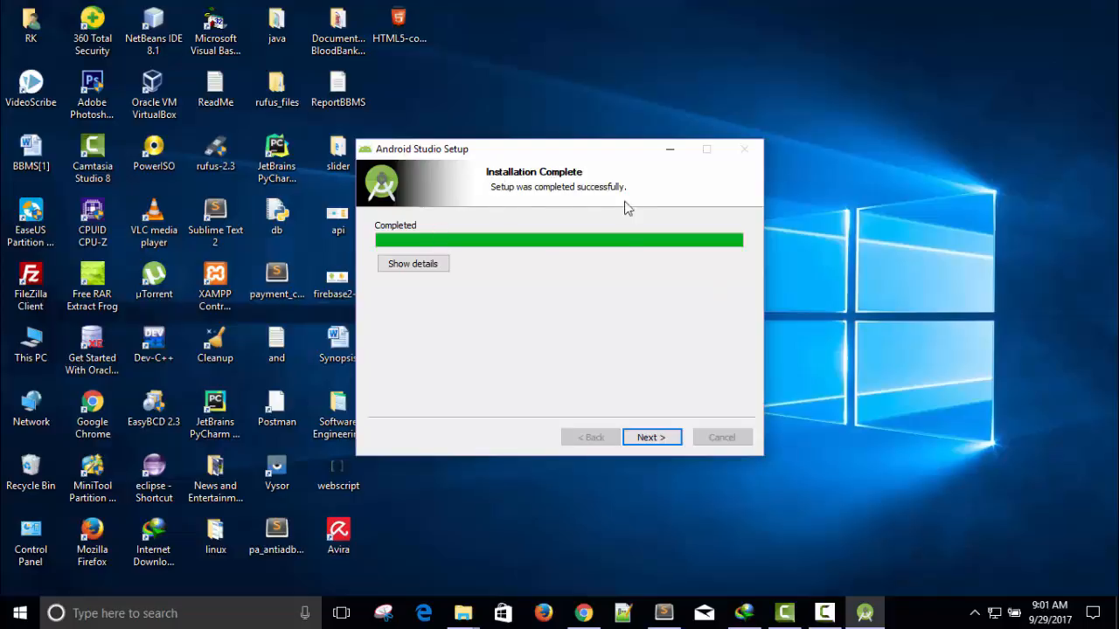
Finish the completed setup with the Start Android Studio option enabled
click(651, 438)
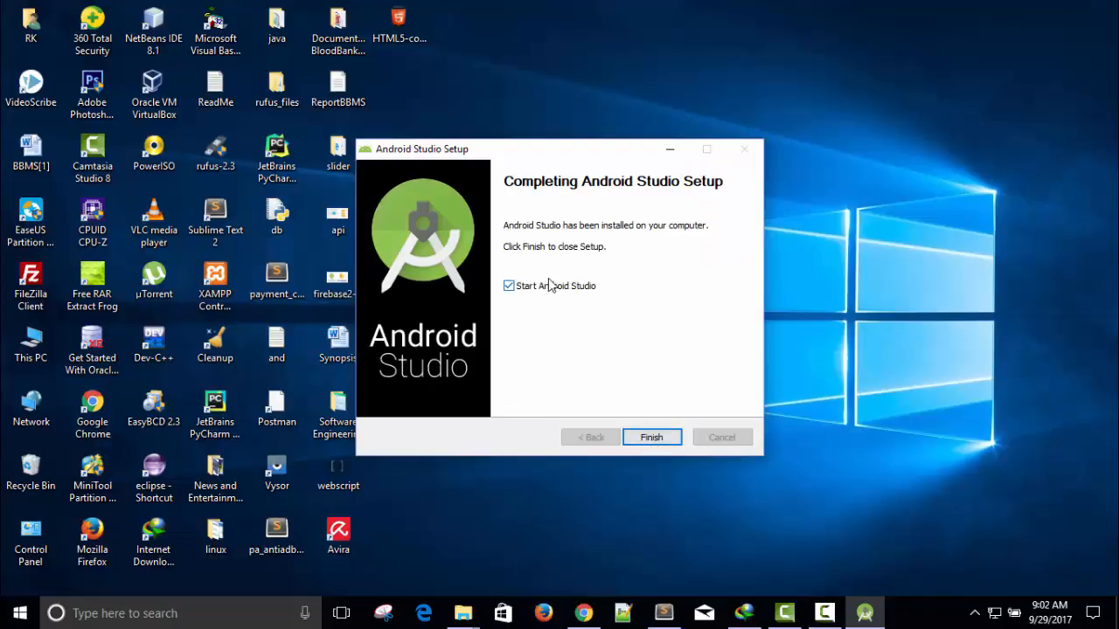
click(652, 438)
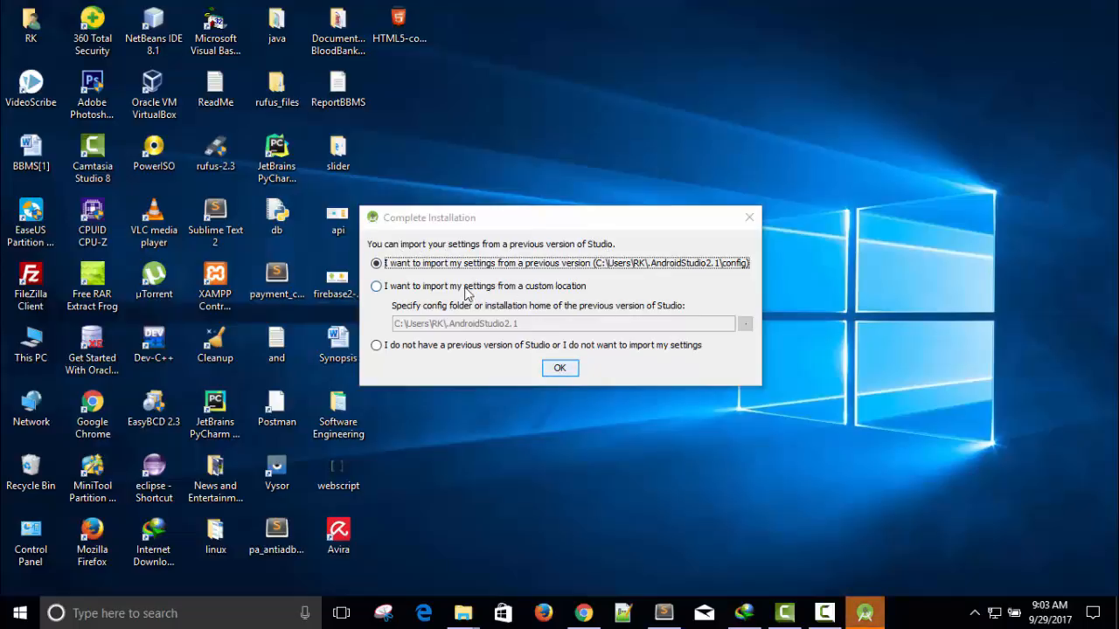
Choose not to import previous Studio settings and continue past the setup wizard's welcome page to the install type
click(377, 350)
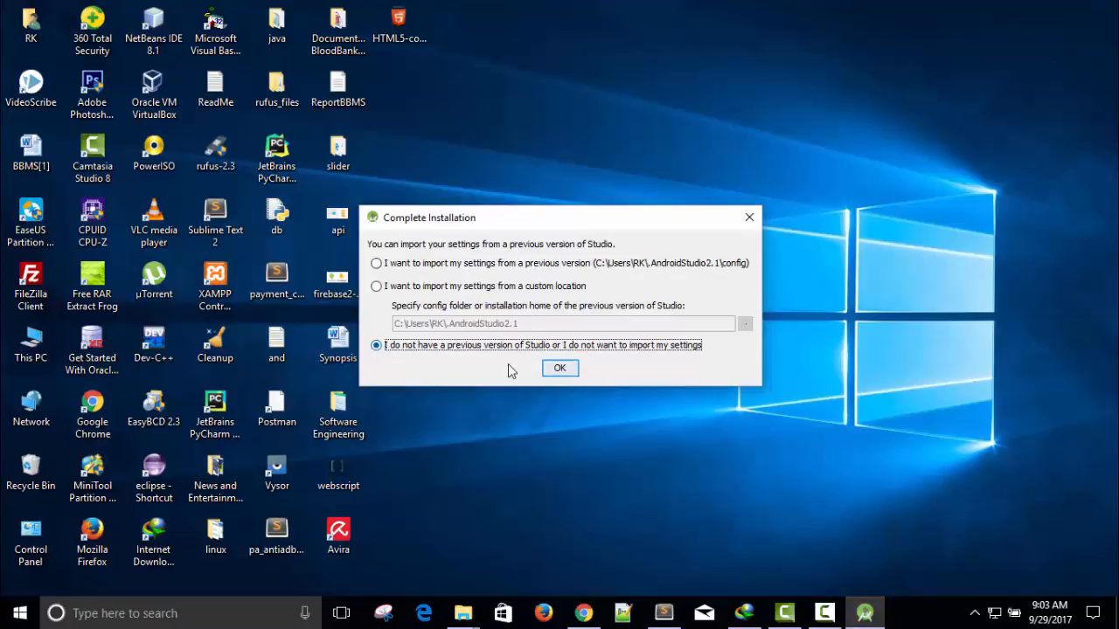
click(562, 369)
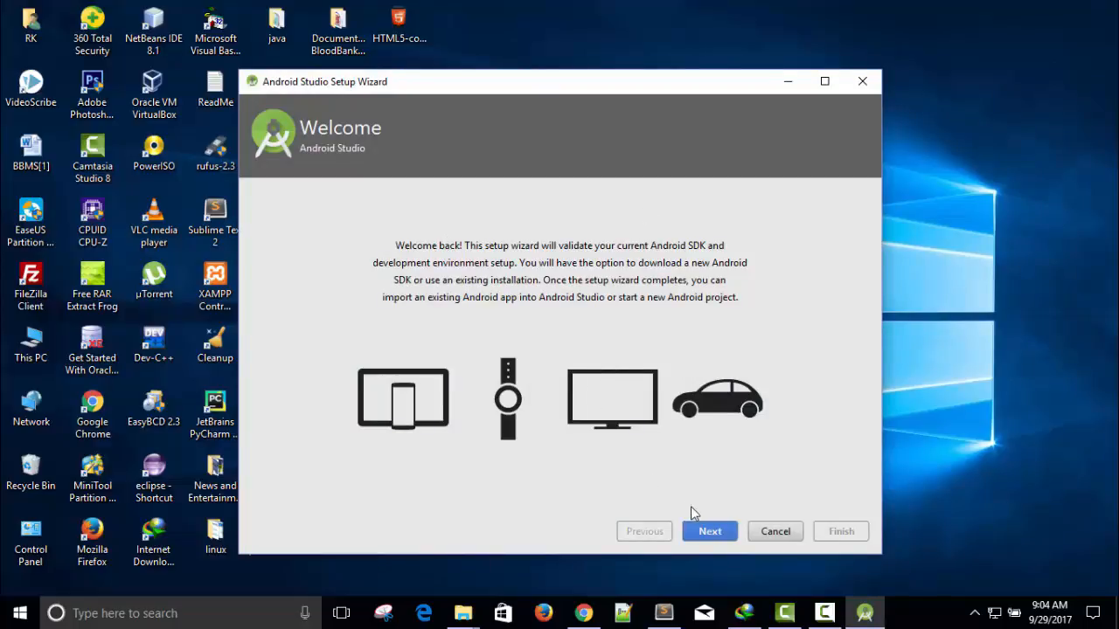
click(709, 531)
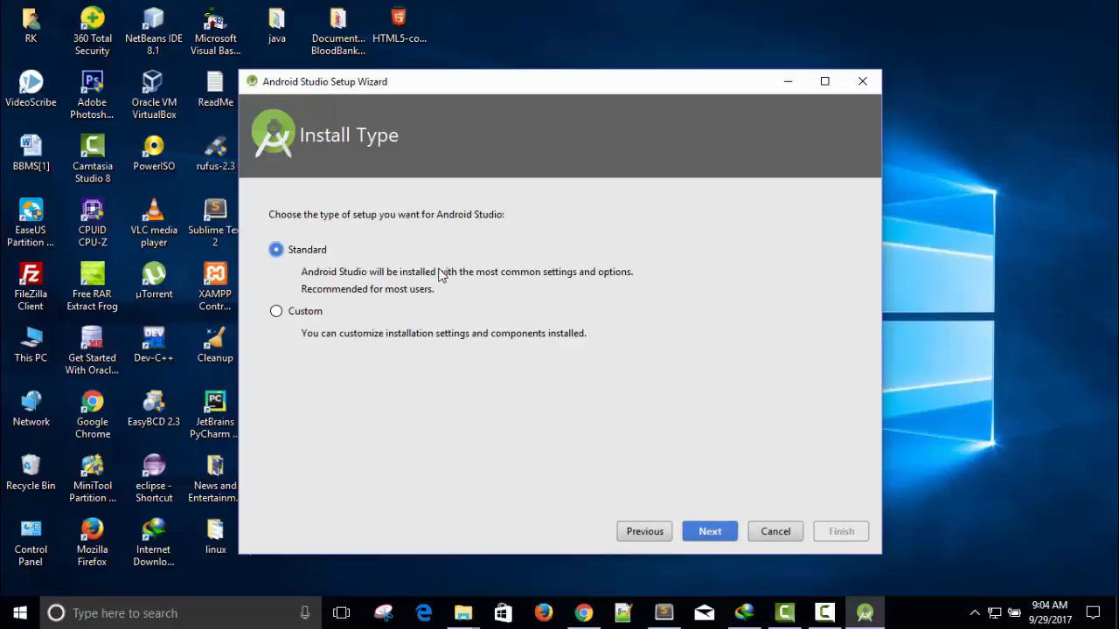
Accept the Standard install type, review the listed SDK settings and start downloading the components
click(707, 529)
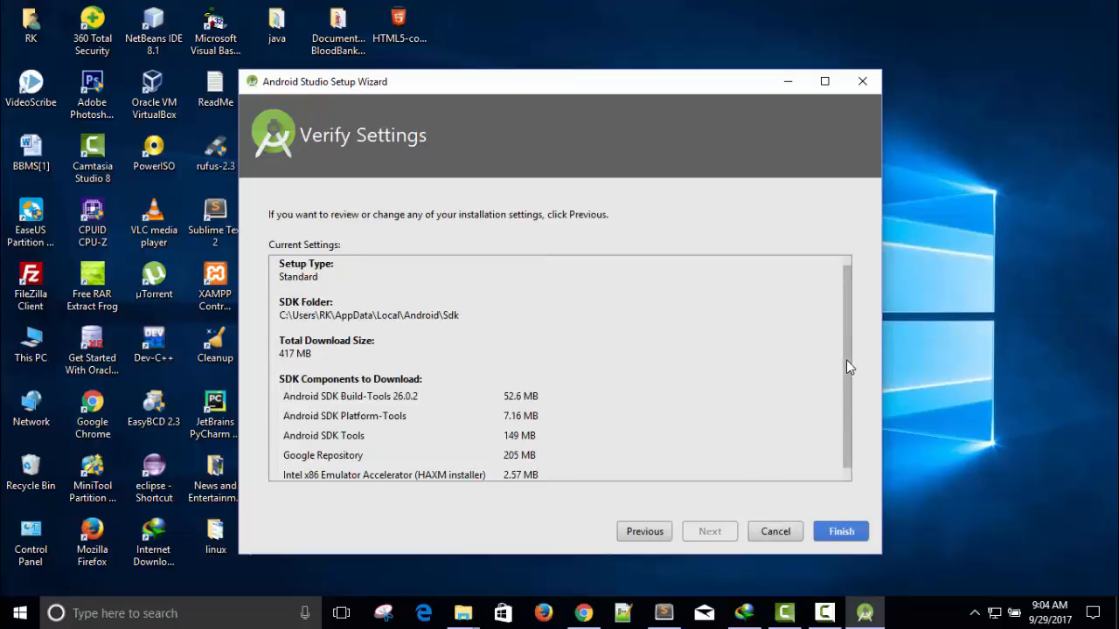
scroll(846, 367, down, 1)
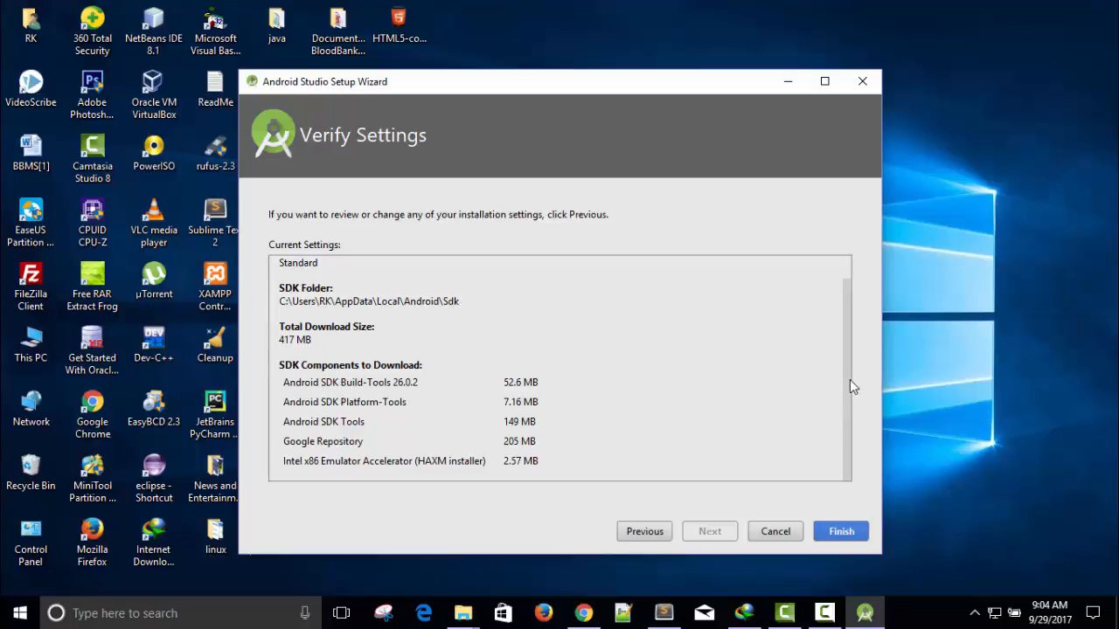
drag(853, 386, 849, 437)
click(837, 535)
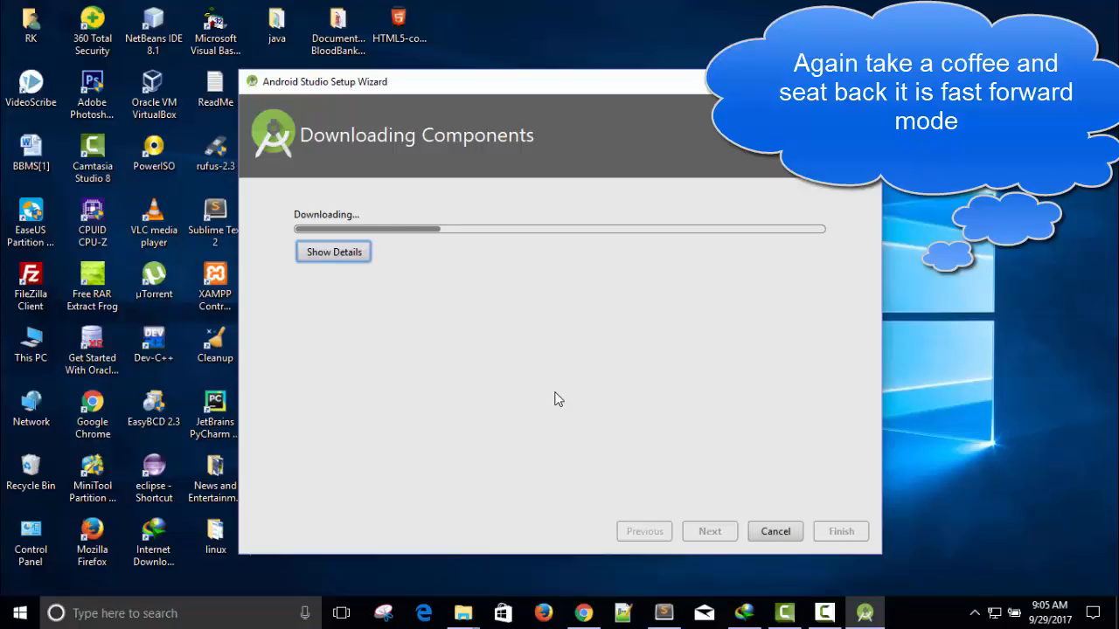
click(744, 613)
click(744, 612)
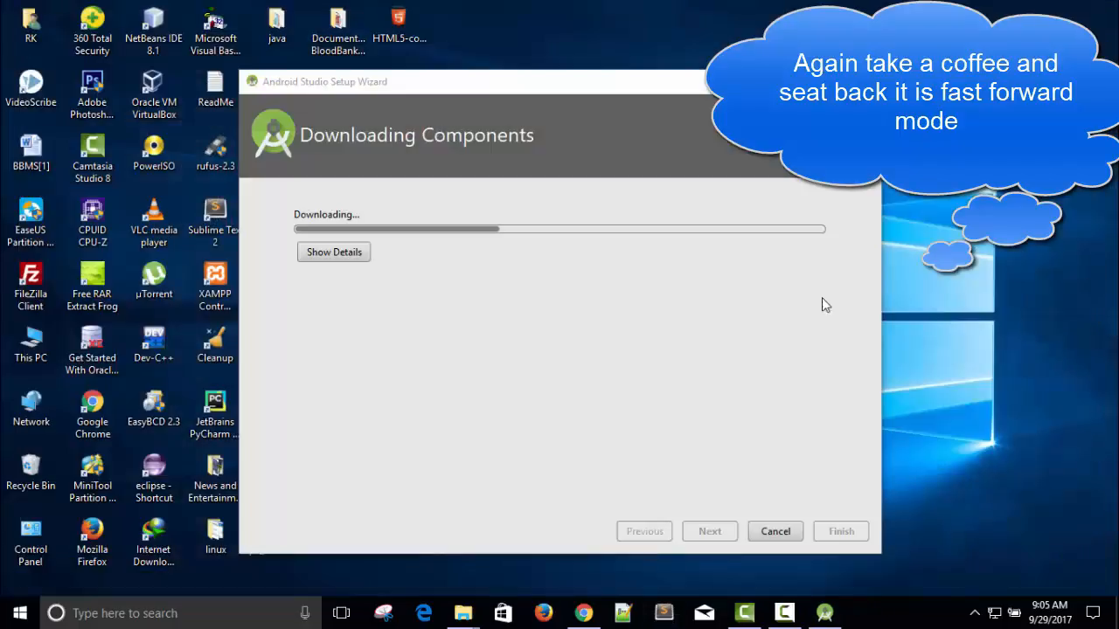
click(584, 613)
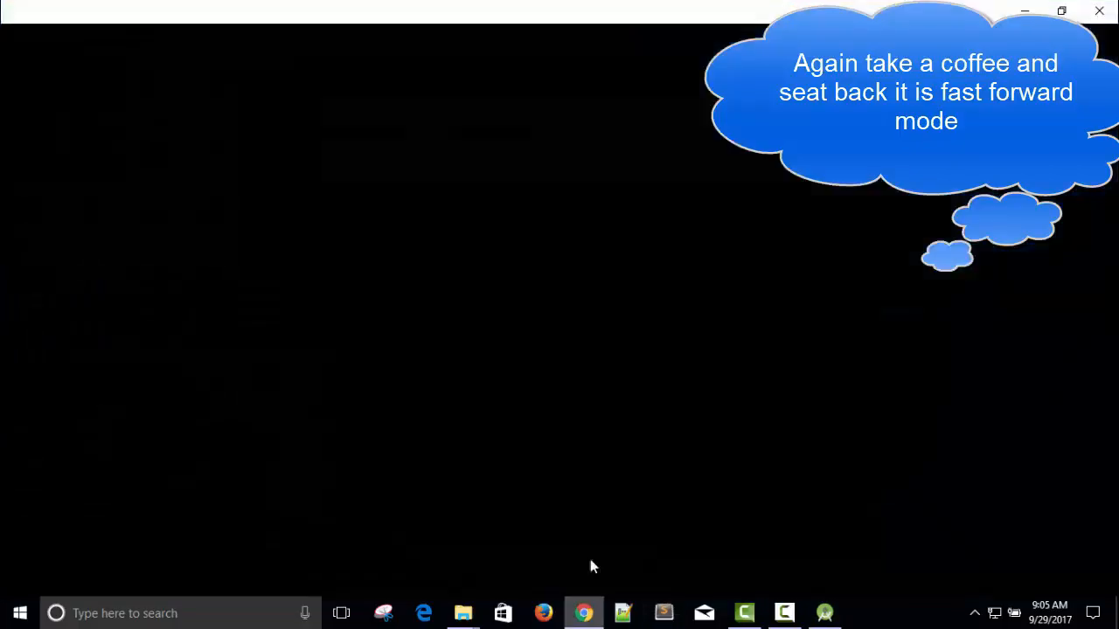
click(1099, 10)
click(463, 613)
click(451, 489)
click(538, 489)
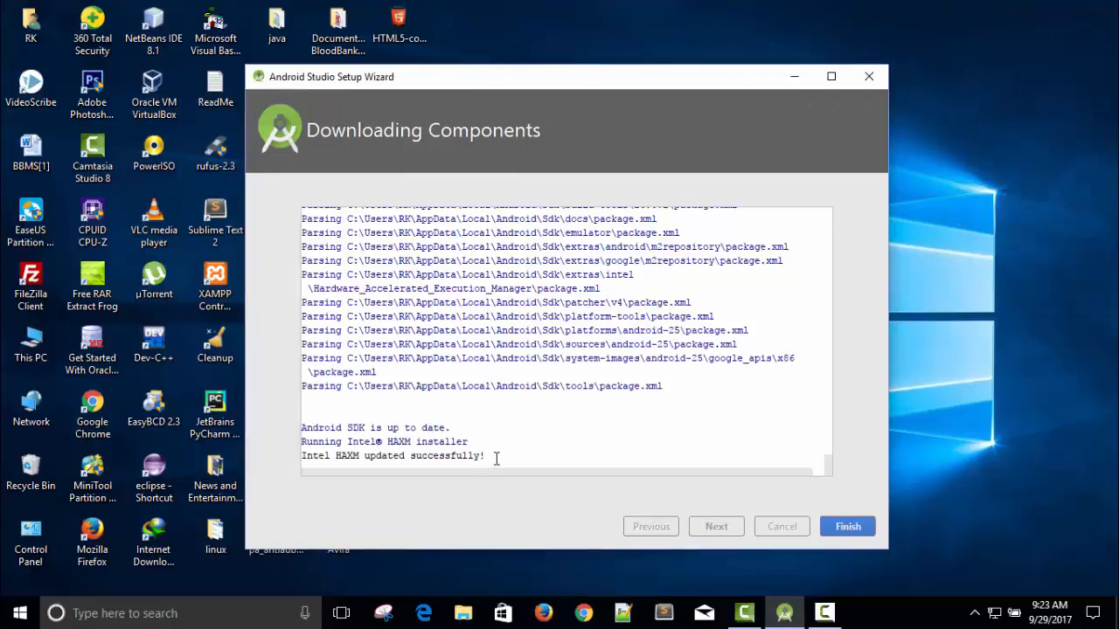
Look over the component installation log, finish the setup wizard and start a new Android Studio project
drag(497, 456, 339, 252)
click(441, 351)
click(847, 528)
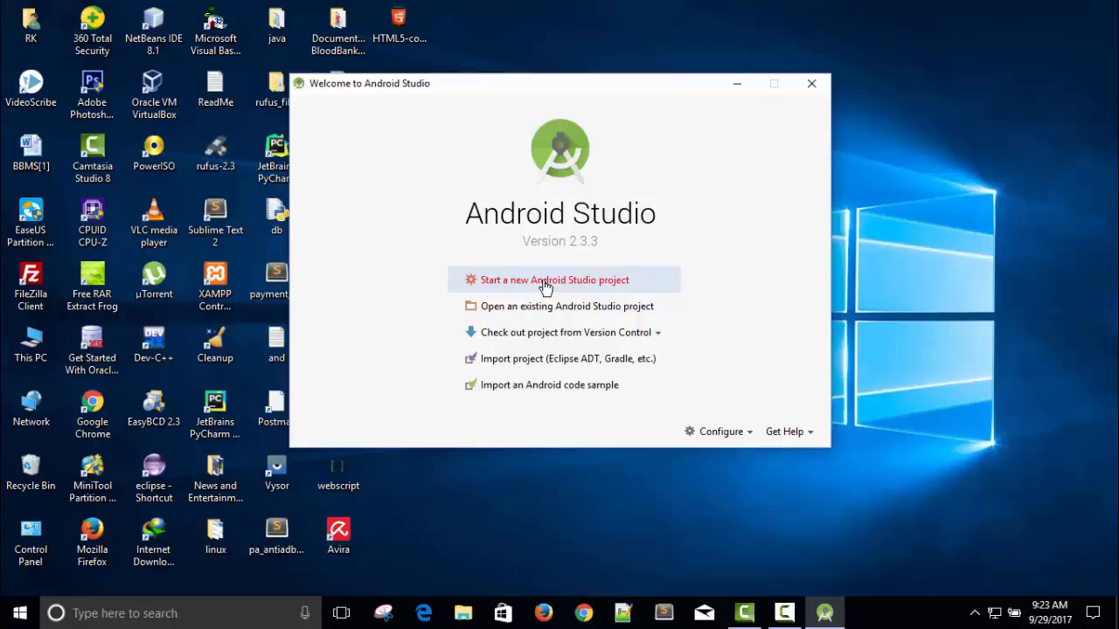
click(543, 282)
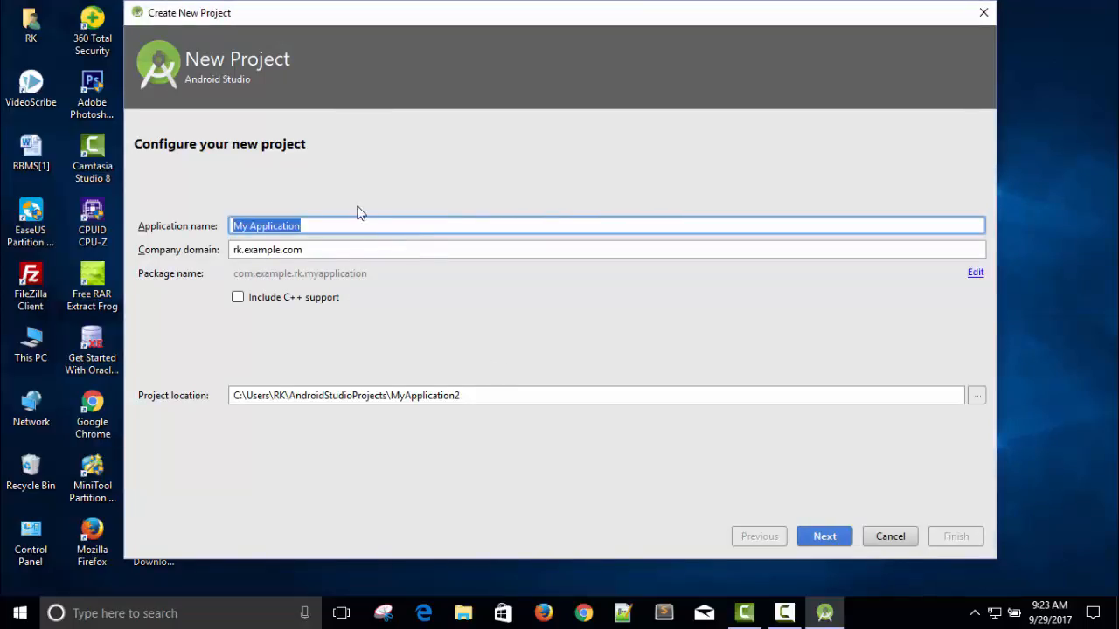
Switch to Chrome and go to the webscript.info website
click(584, 614)
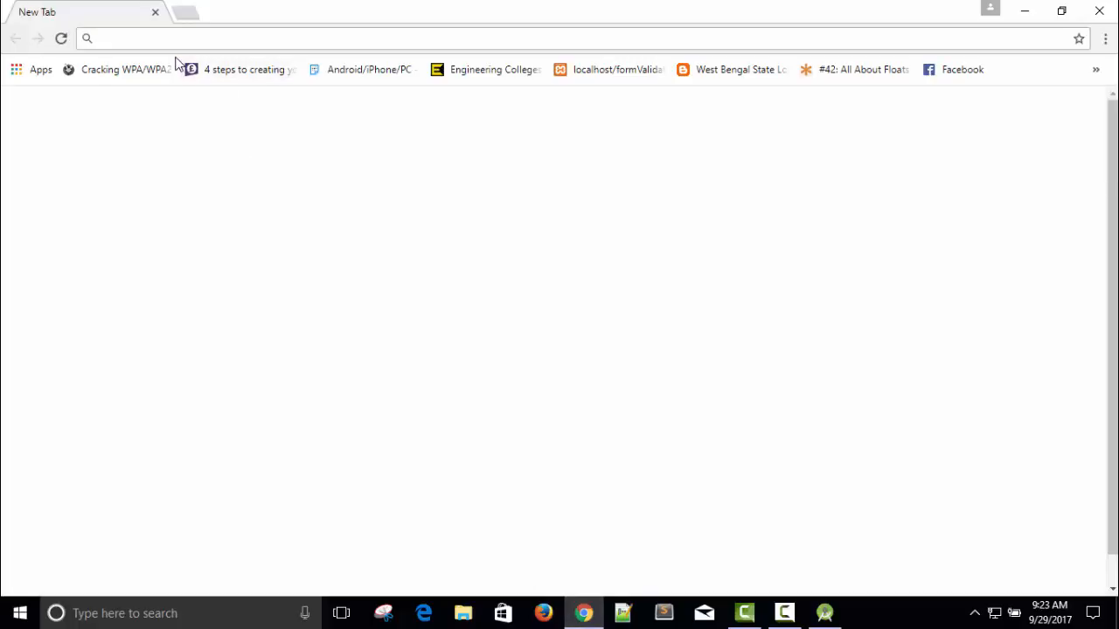
text(we)
key(Right)
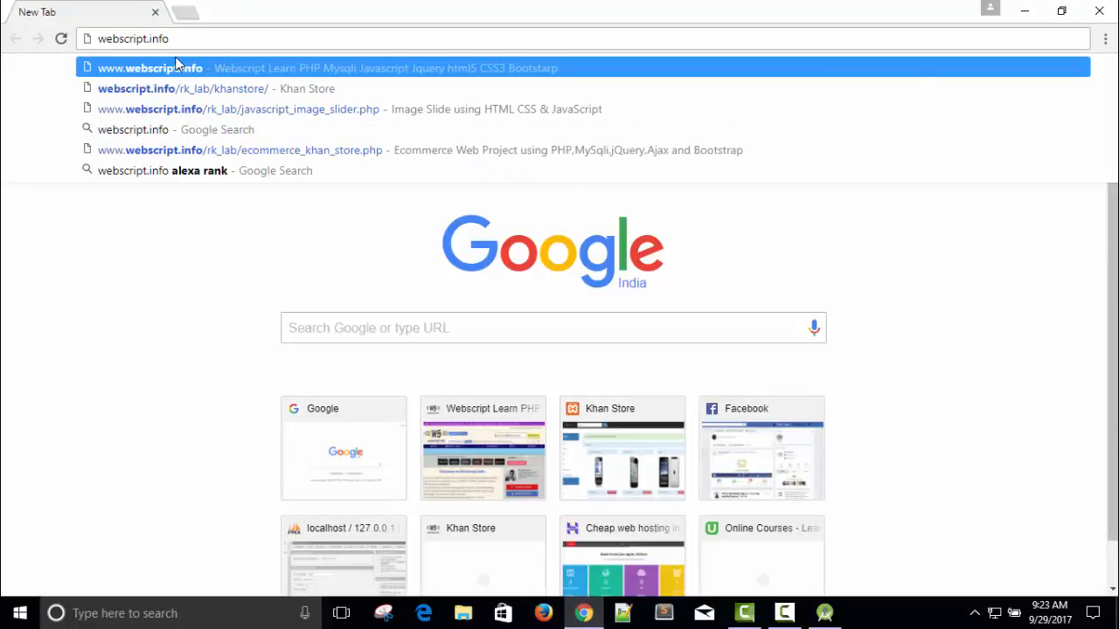
key(Return)
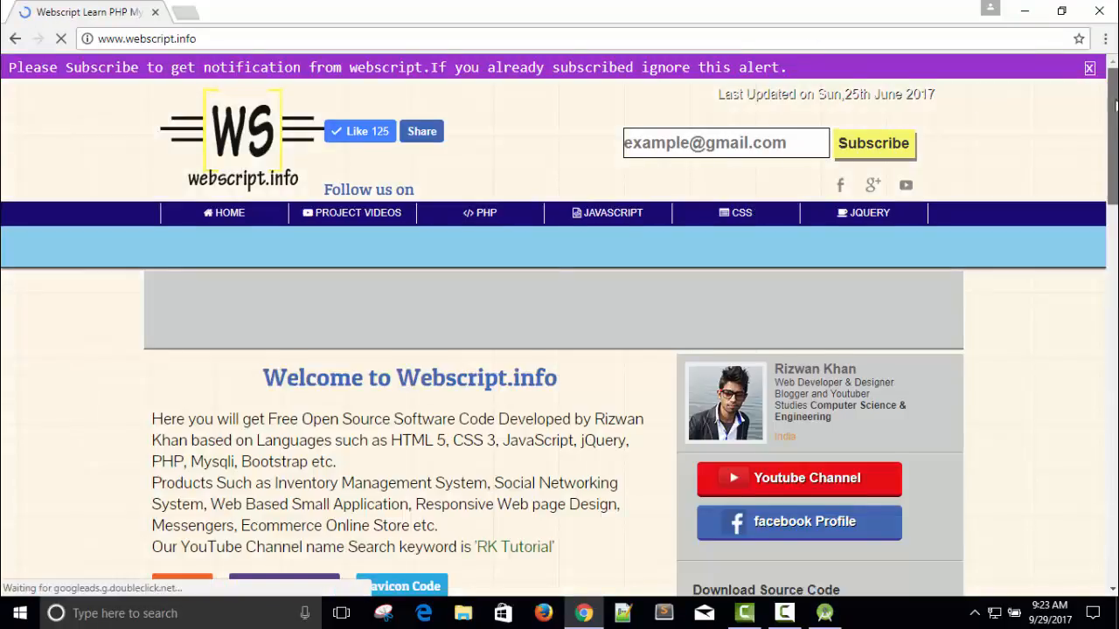
Open the live demo of the Responsive Website Theme from the source code downloads and close the advertising tab
drag(1113, 110, 1115, 233)
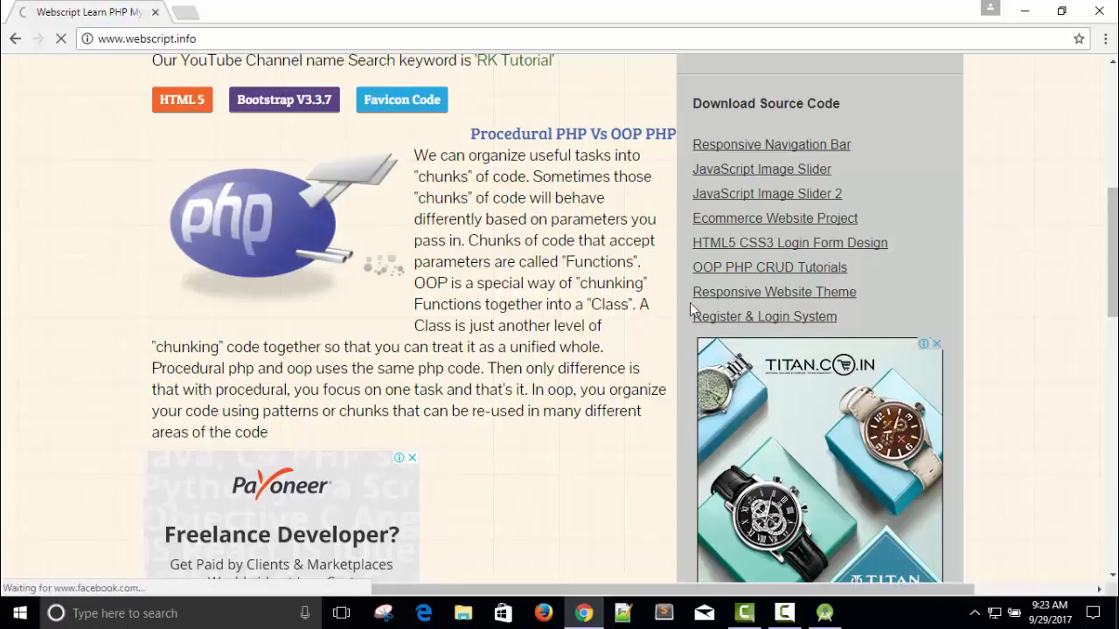
click(751, 296)
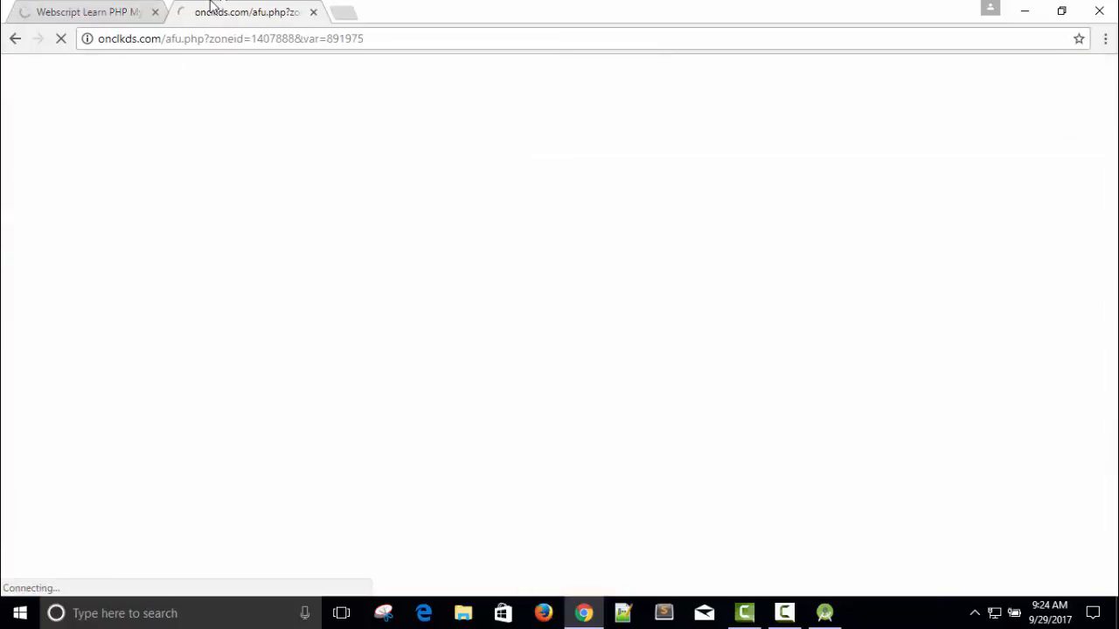
click(99, 14)
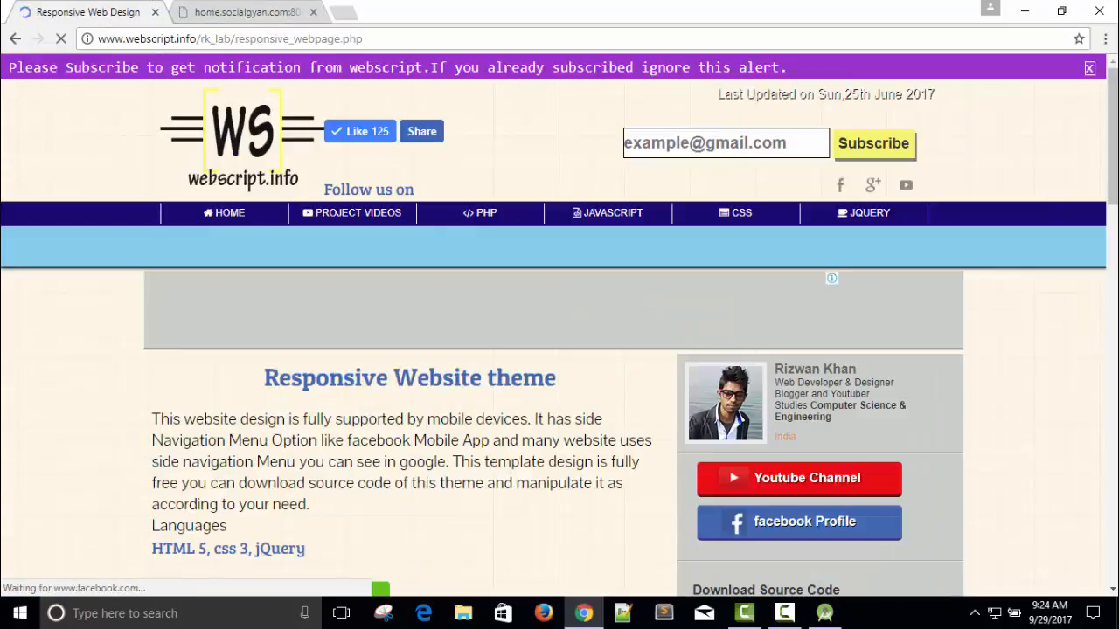
drag(1114, 137, 1114, 177)
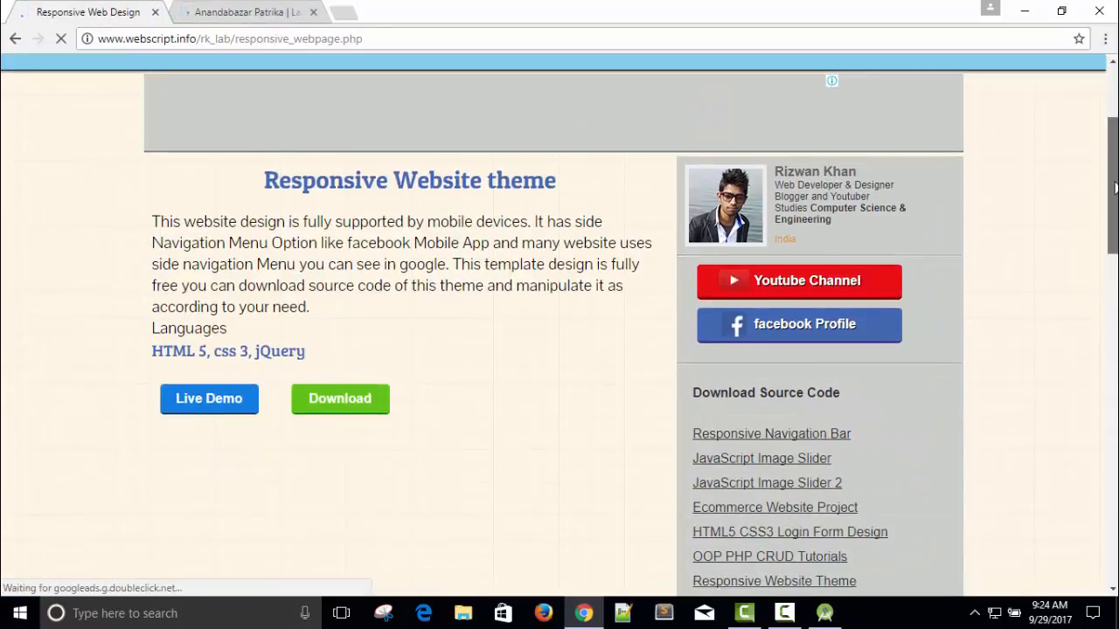
click(206, 400)
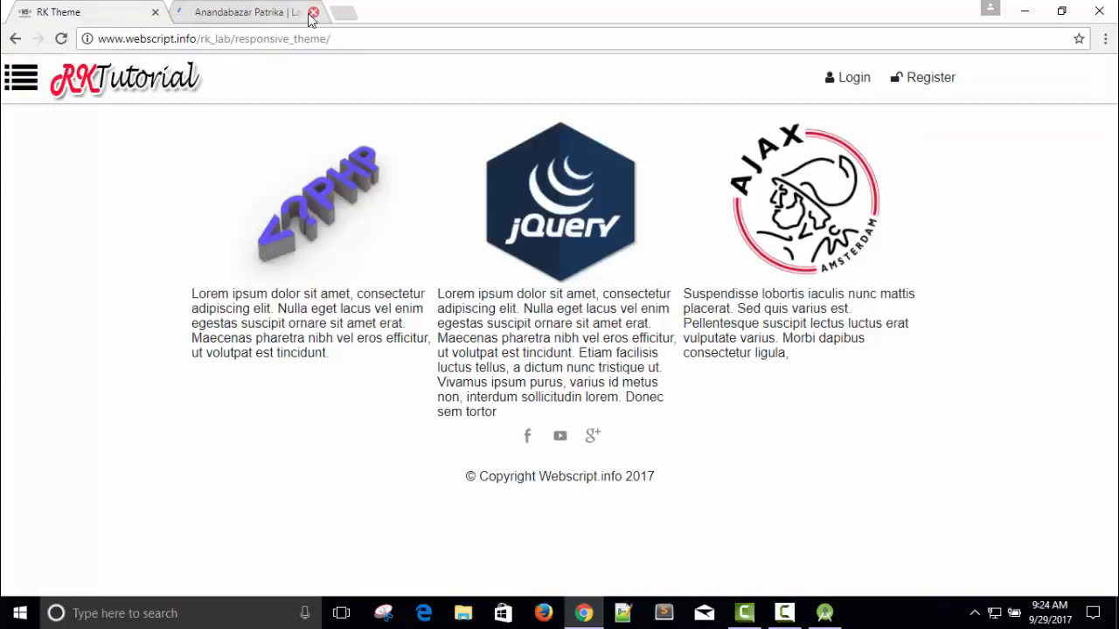
click(312, 14)
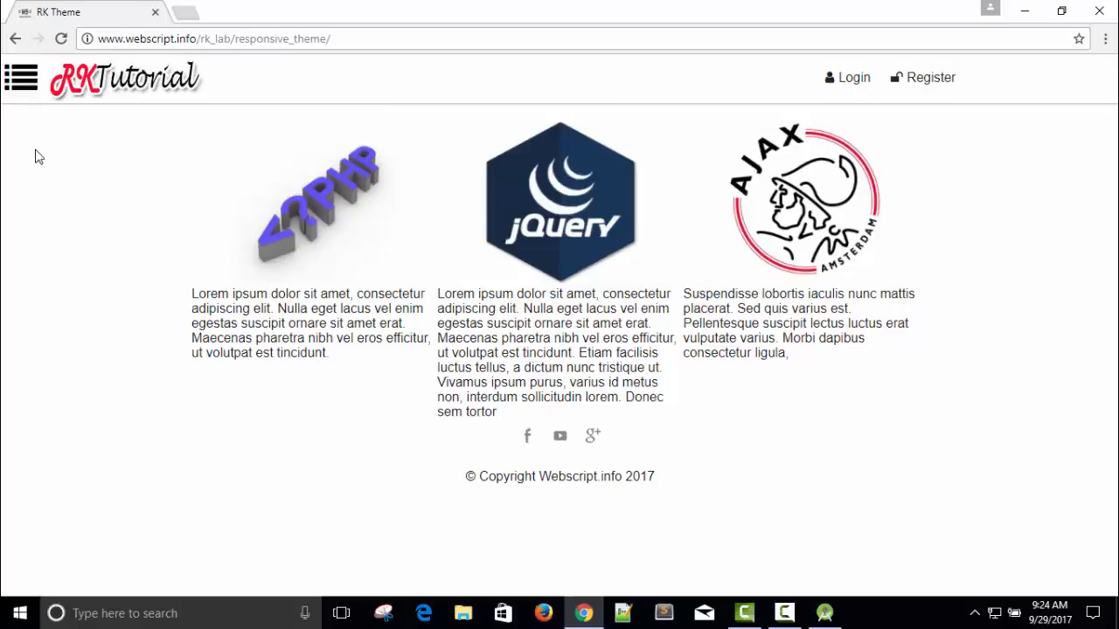
Expand and collapse the demo theme's side navigation menu twice at full browser width
click(23, 81)
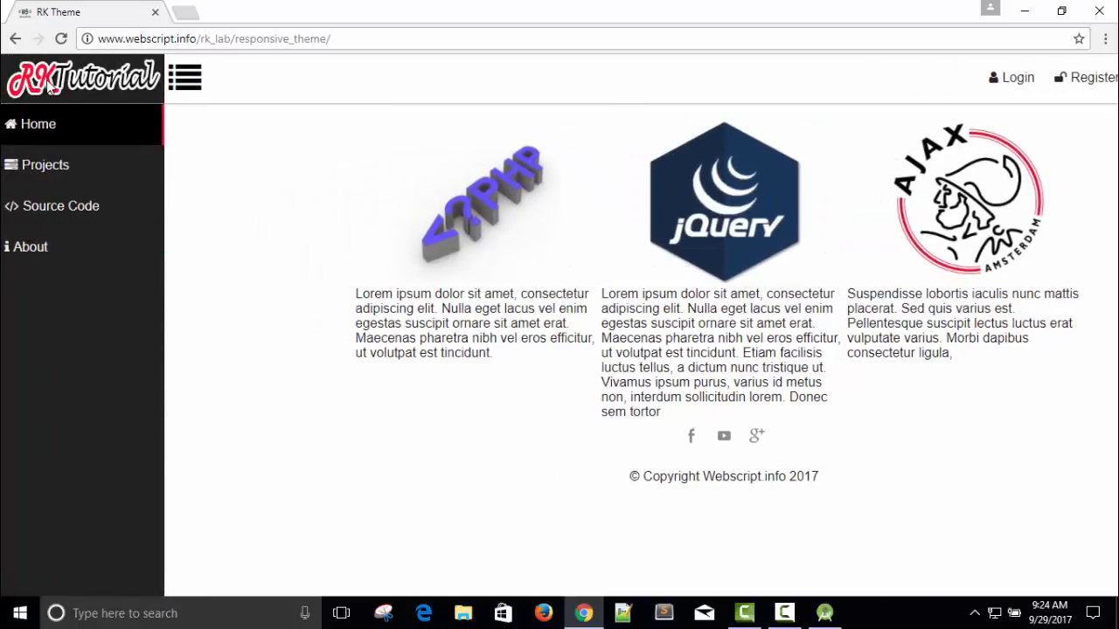
click(184, 78)
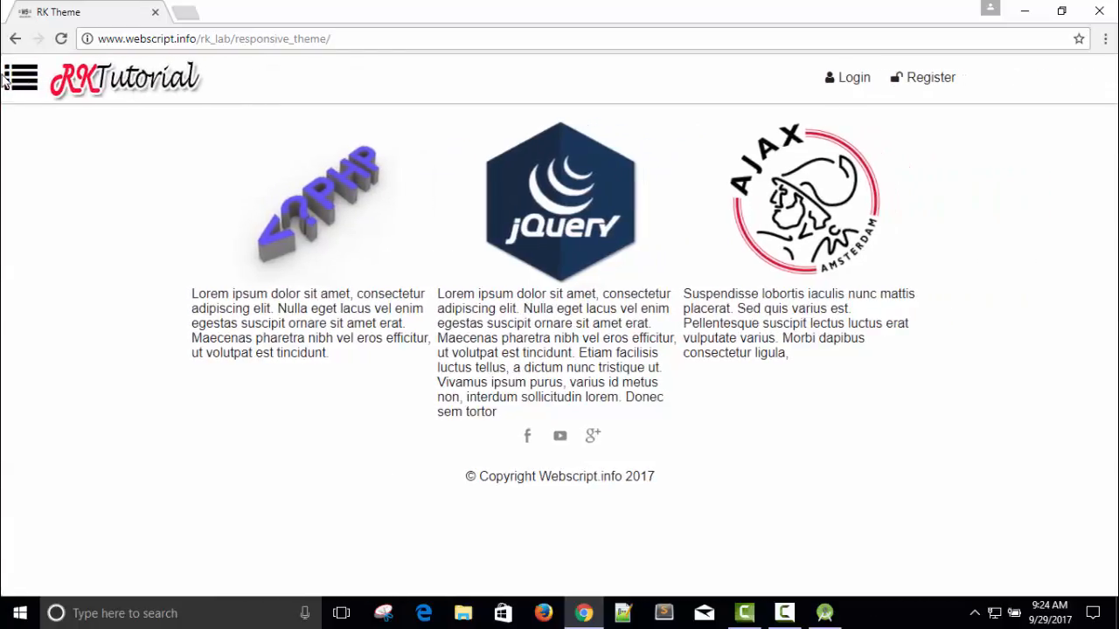
click(23, 80)
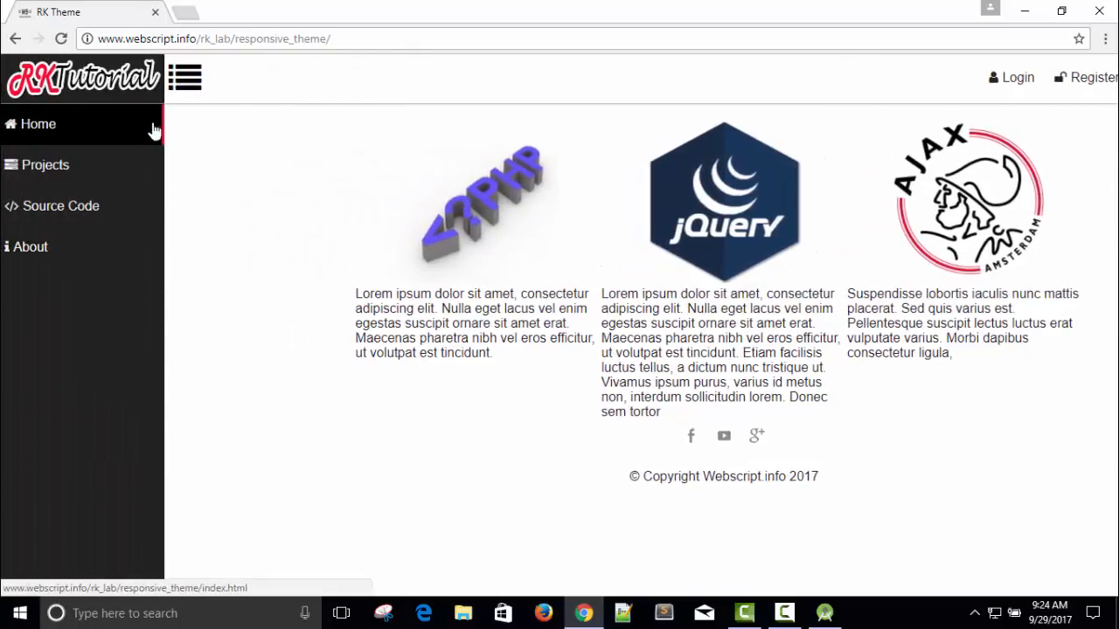
click(185, 83)
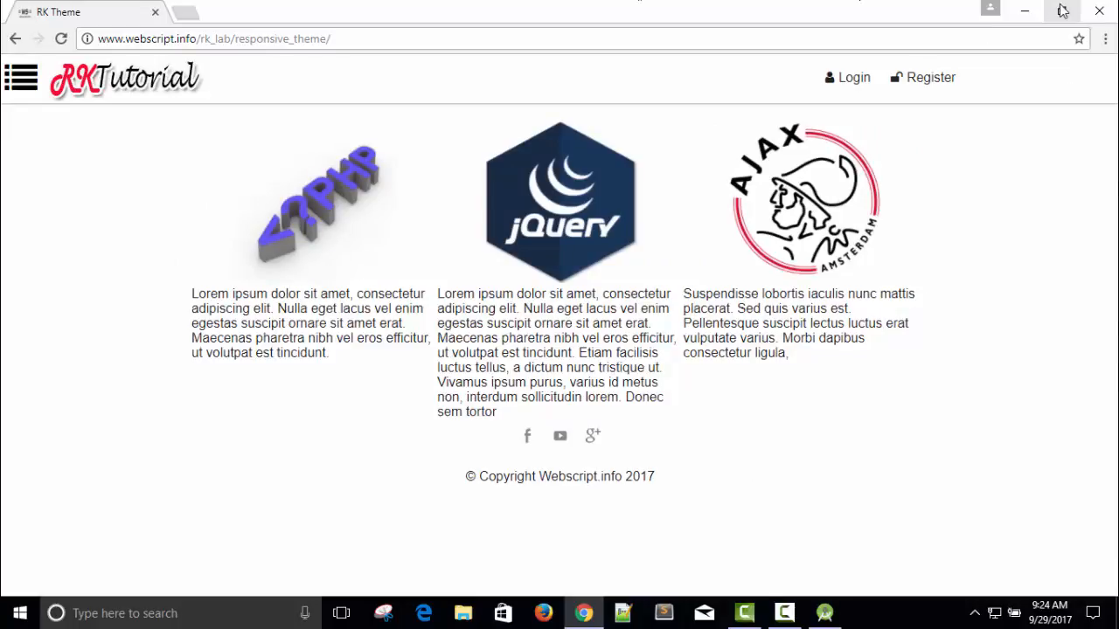
Narrow the browser to phone width to test the theme's side menu, then restore full size and return to the new project dialog
click(1062, 12)
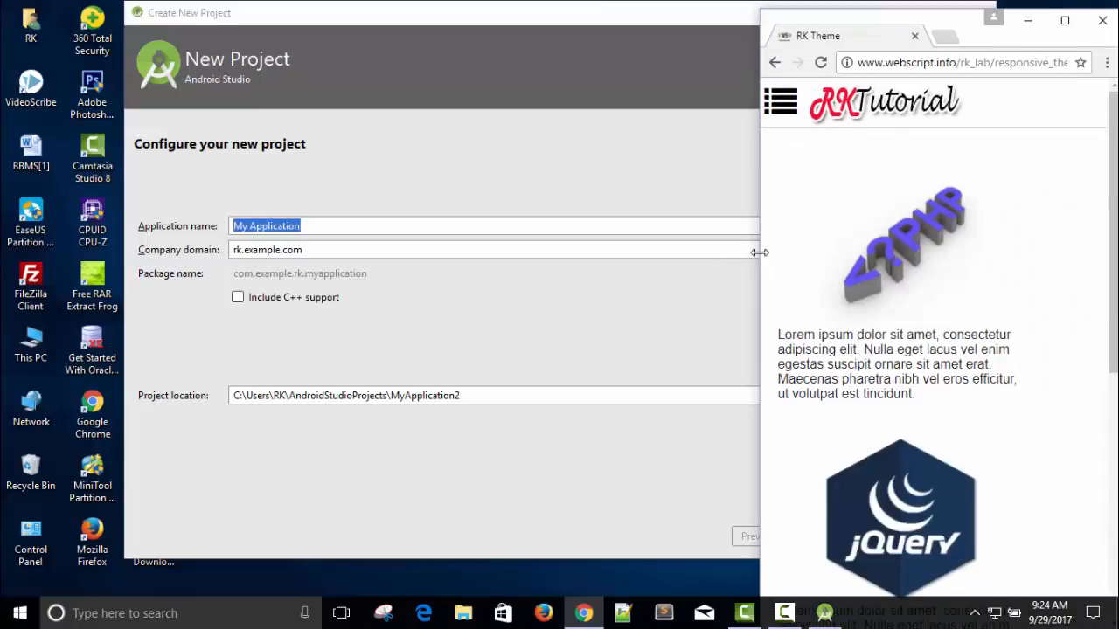
drag(761, 250, 803, 245)
drag(1112, 206, 1103, 173)
click(824, 103)
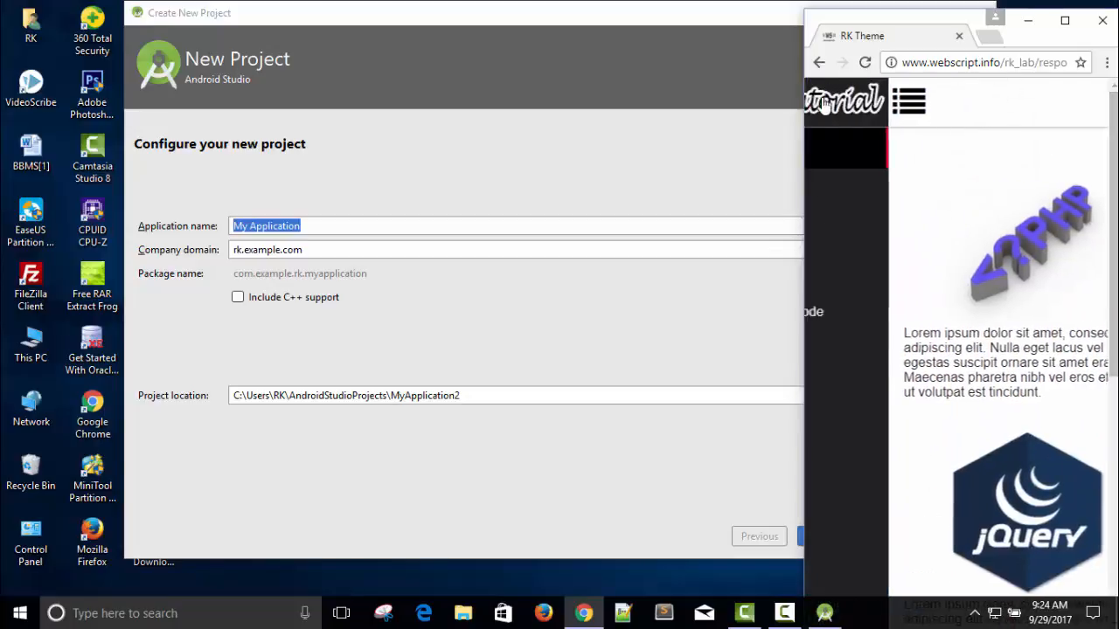
click(990, 101)
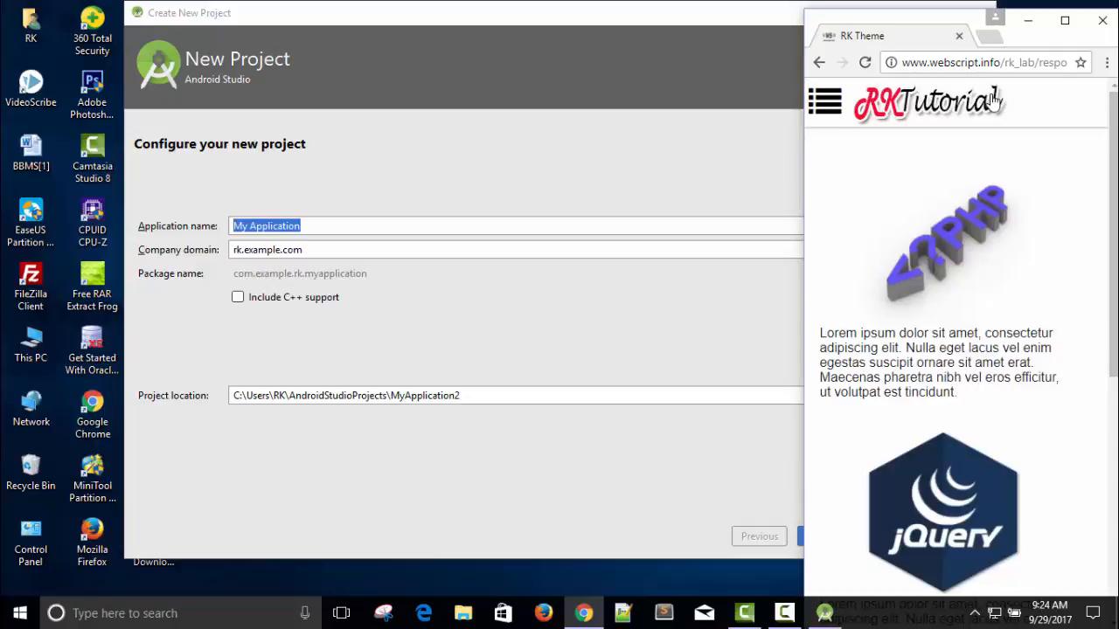
click(1065, 20)
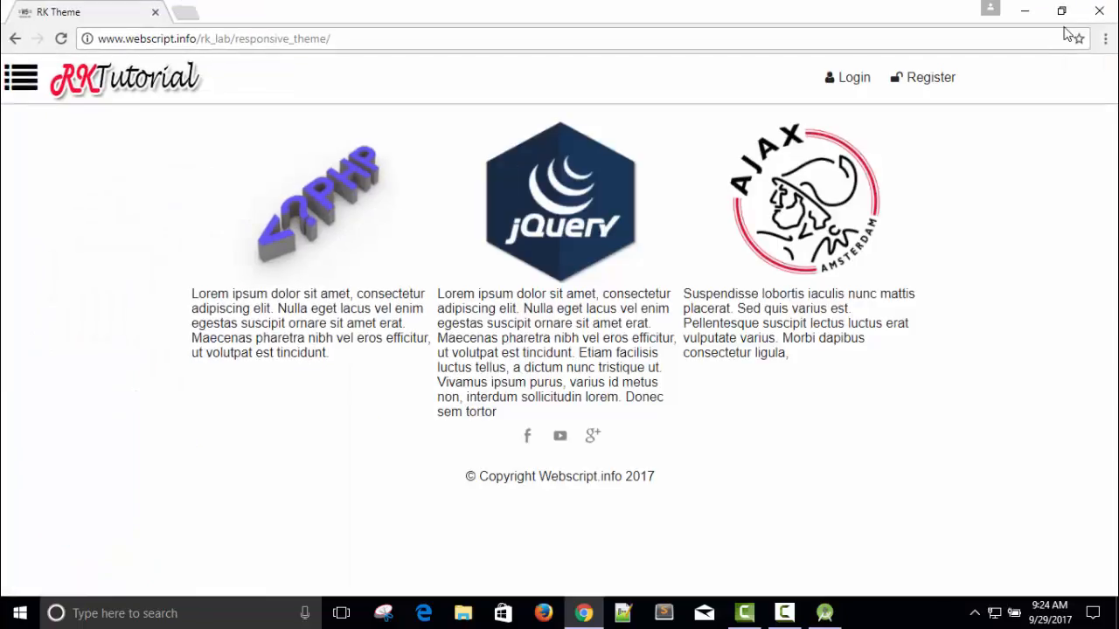
click(1027, 12)
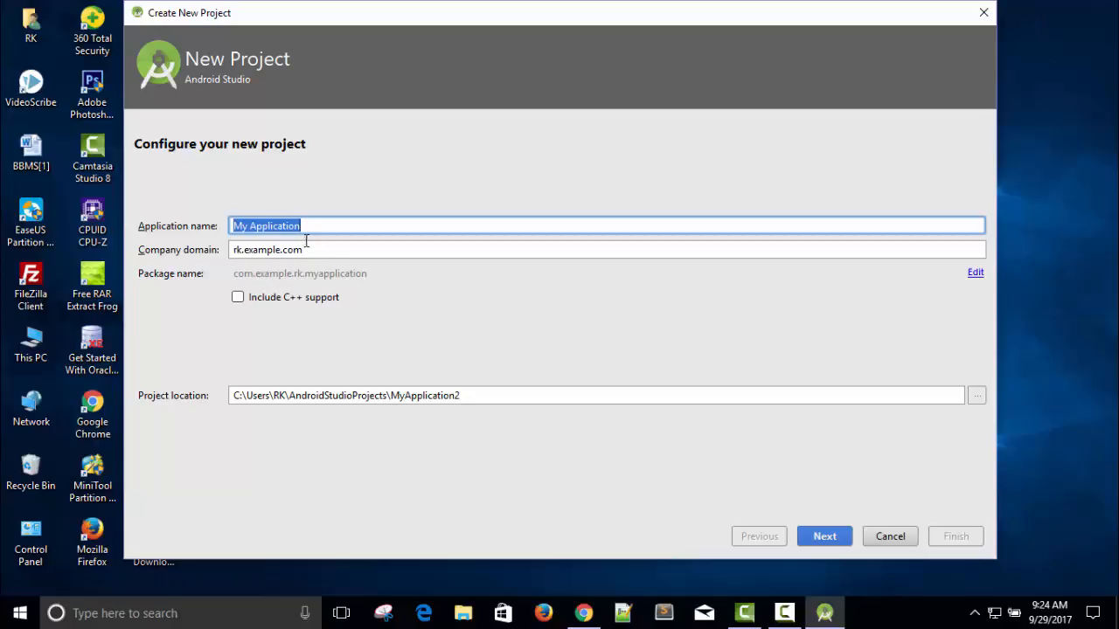
Name the new application RKTutorial, keeping the company domain rk.example.com, and continue to the target device settings
click(309, 229)
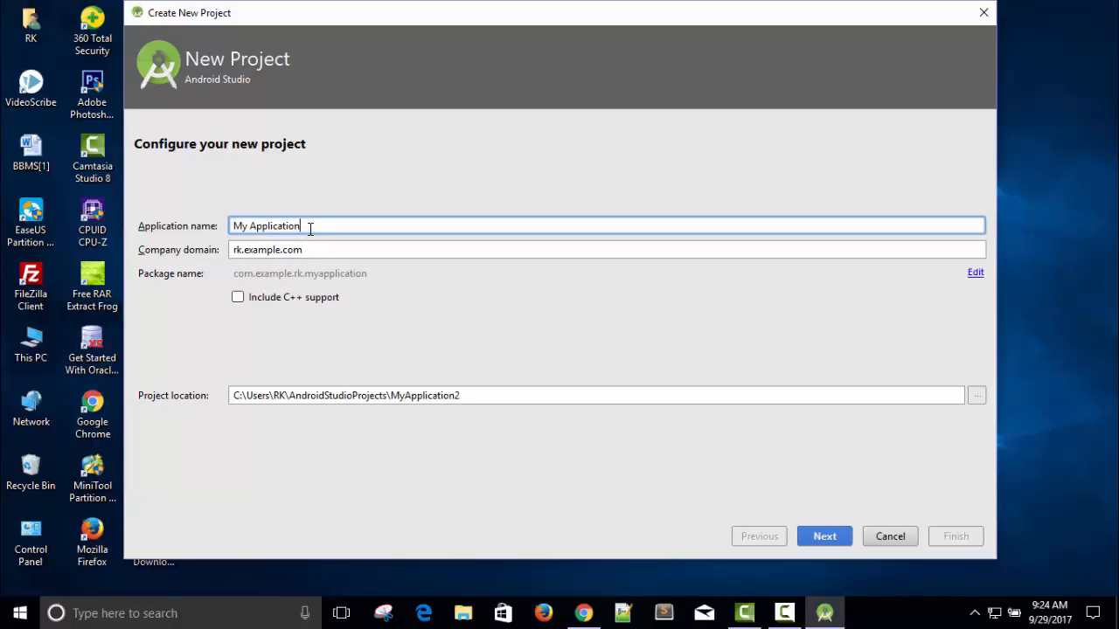
key(BackSpace)
key(BackSpace)
key(BackSpace)
key(BackSpace)
key(BackSpace)
key(BackSpace)
key(BackSpace)
key(BackSpace)
key(BackSpace)
key(BackSpace)
key(BackSpace)
key(BackSpace)
key(BackSpace)
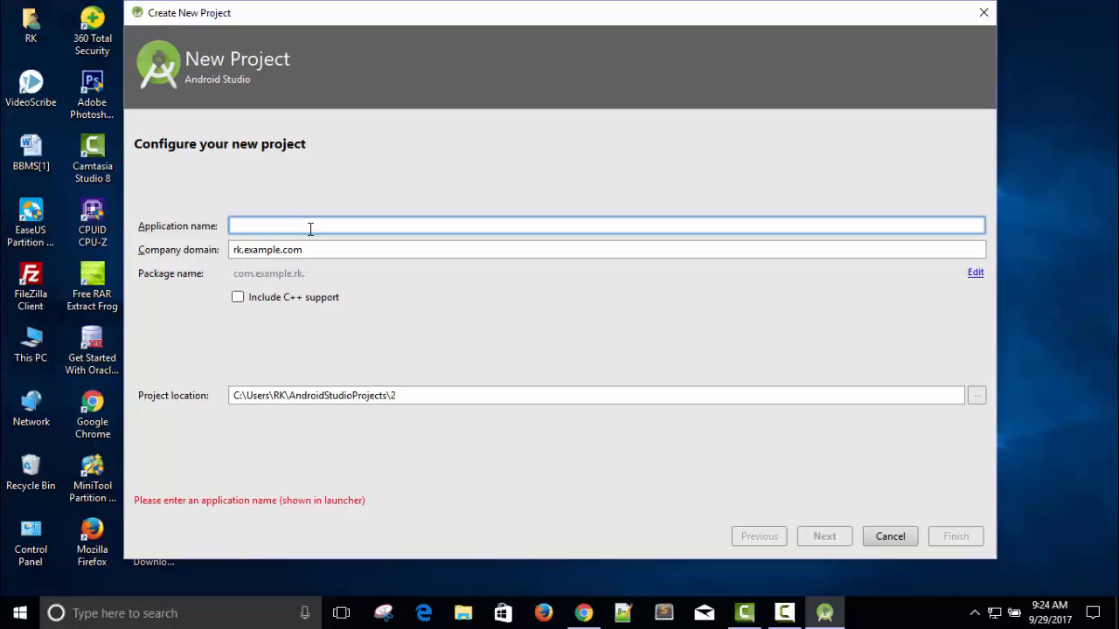
text(RKTutorial)
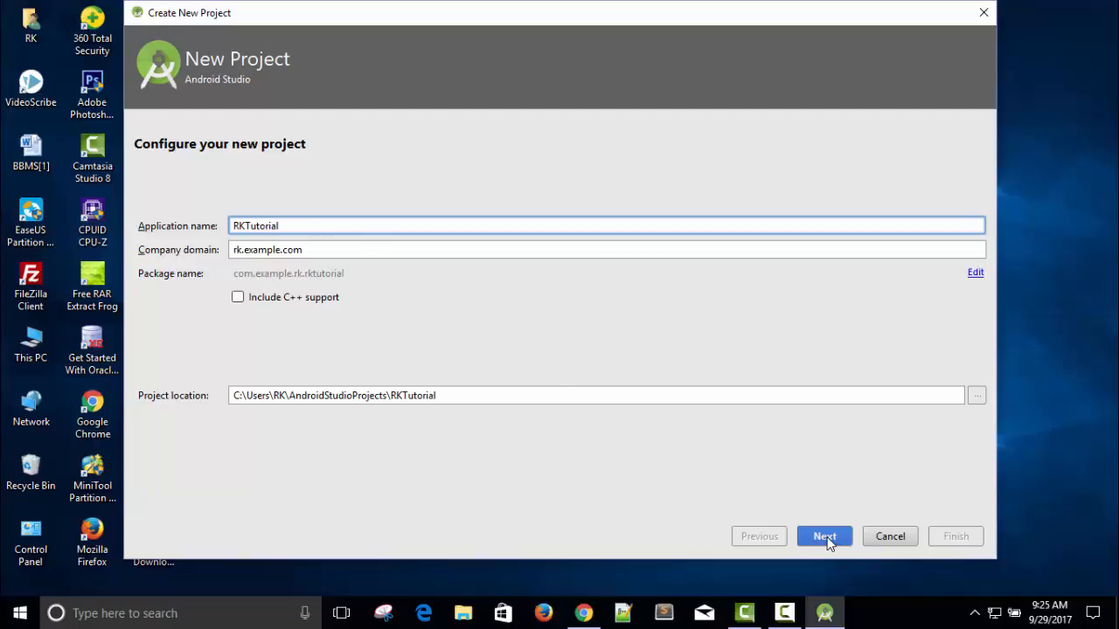
click(827, 538)
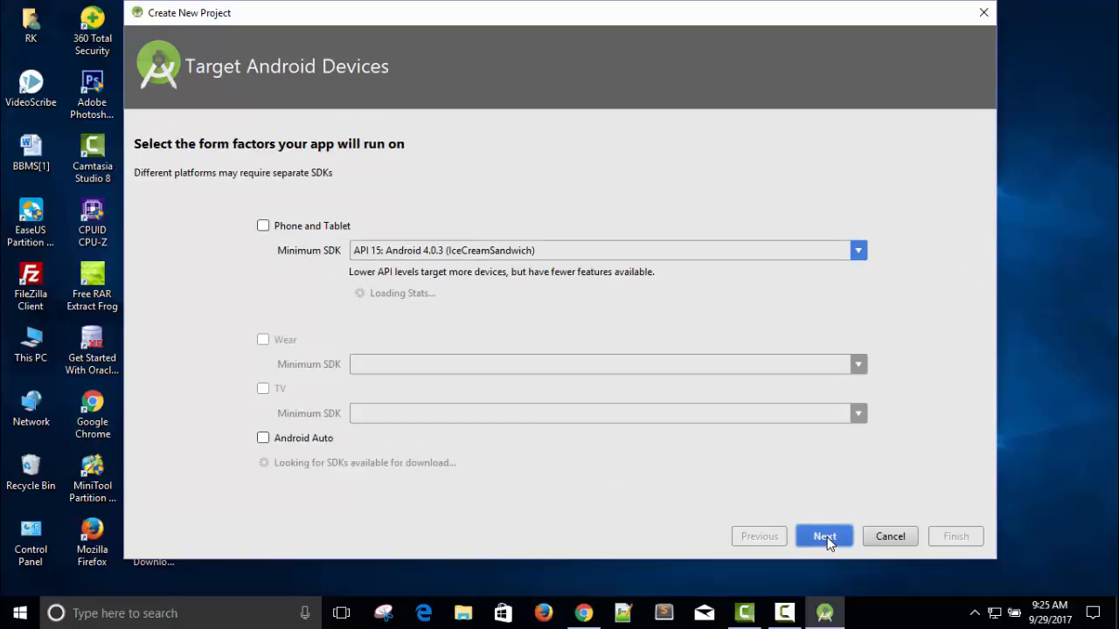
Target Phone and Tablet devices and set their minimum SDK to API 19: Android 4.4 (KitKat)
click(264, 227)
click(263, 226)
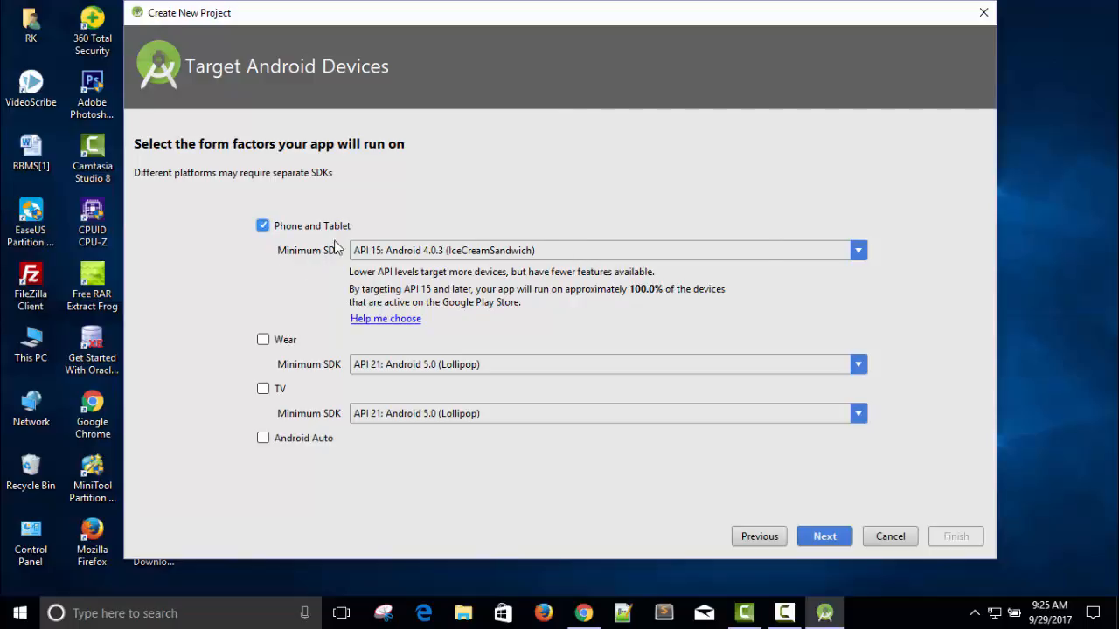
click(858, 251)
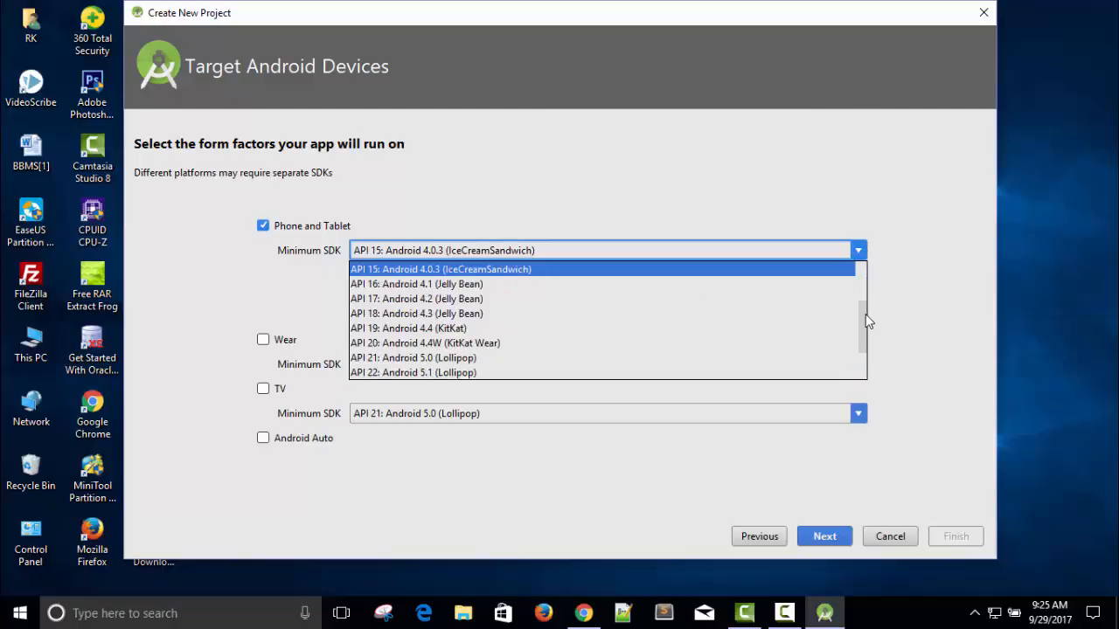
mouse_move(865, 314)
mouse_down()
mouse_move(863, 347)
mouse_move(849, 323)
mouse_up()
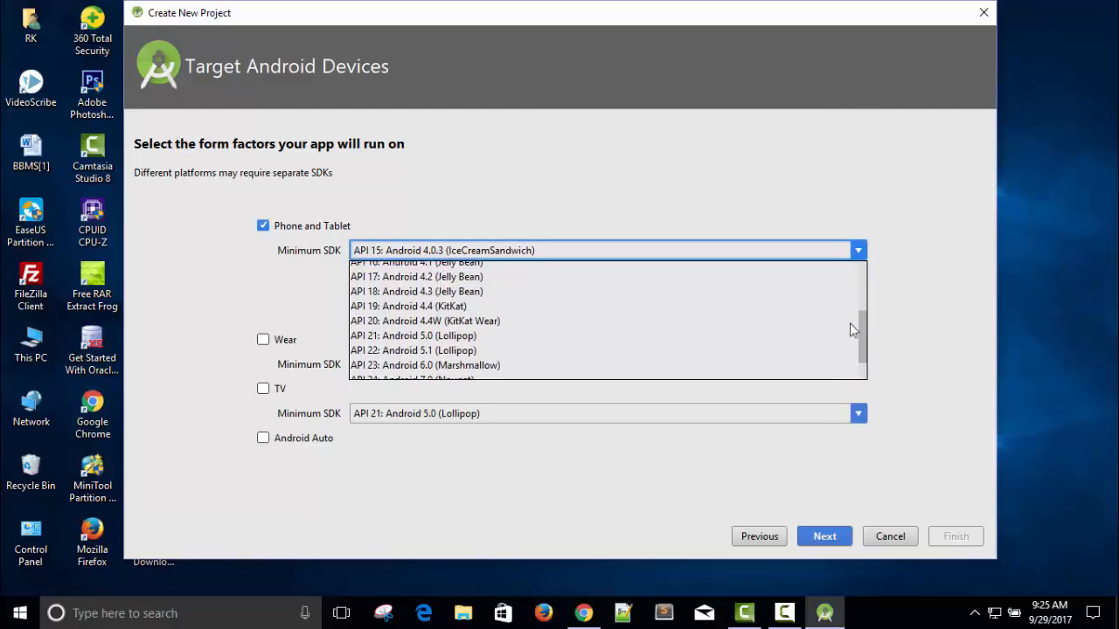
click(445, 308)
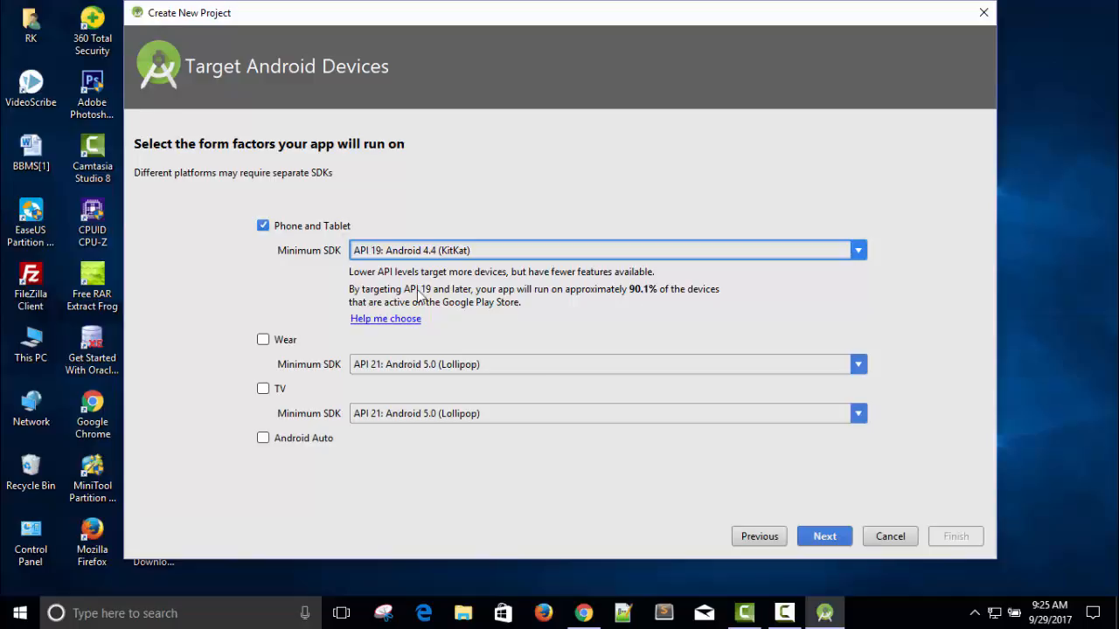
Try API 23 and API 25 as the Phone and Tablet minimum SDK to compare device coverage, and return it to API 19
click(755, 253)
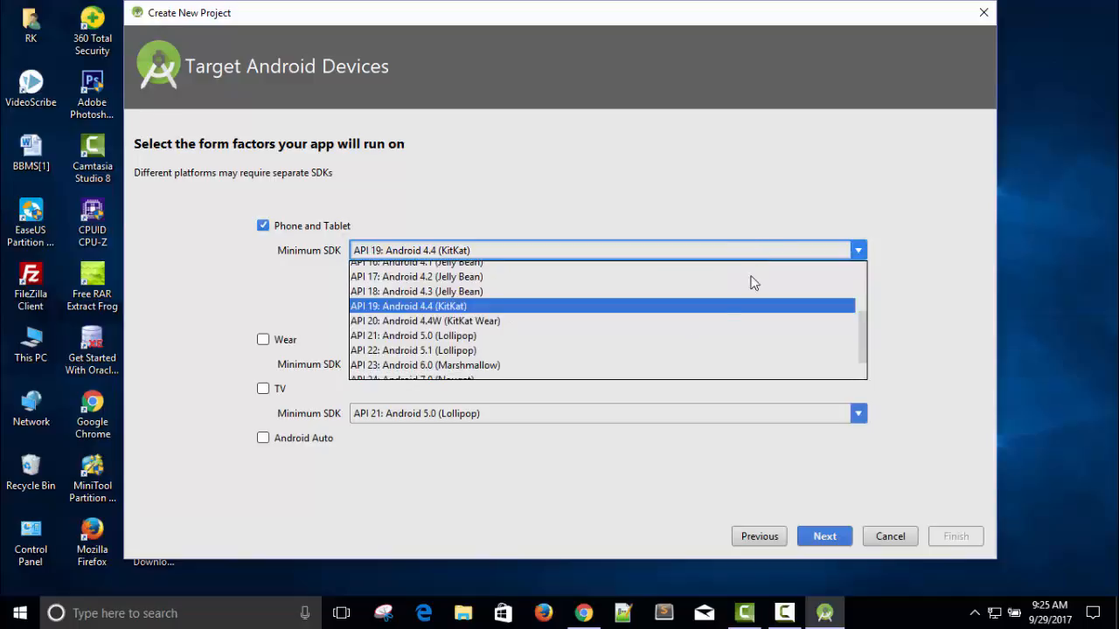
click(599, 365)
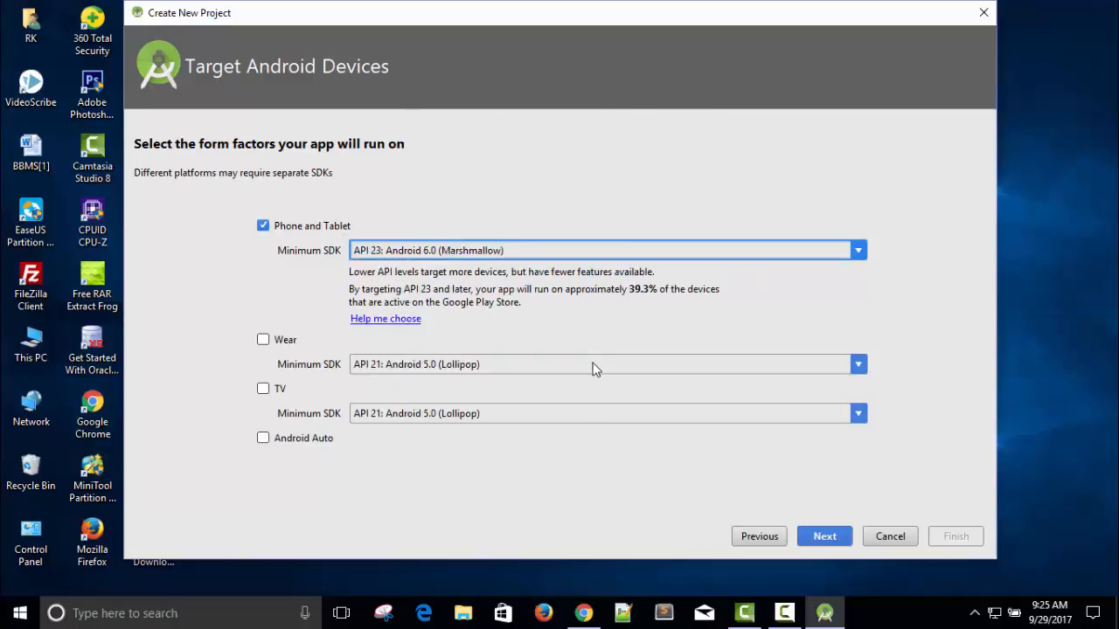
click(857, 252)
scroll(863, 323, down, 1)
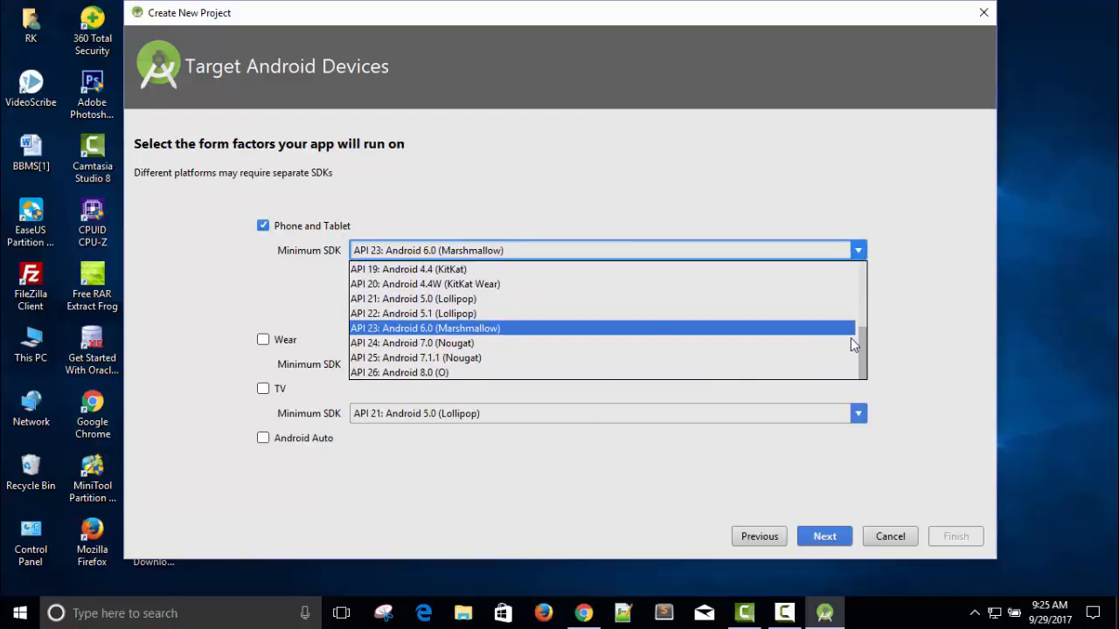
click(614, 357)
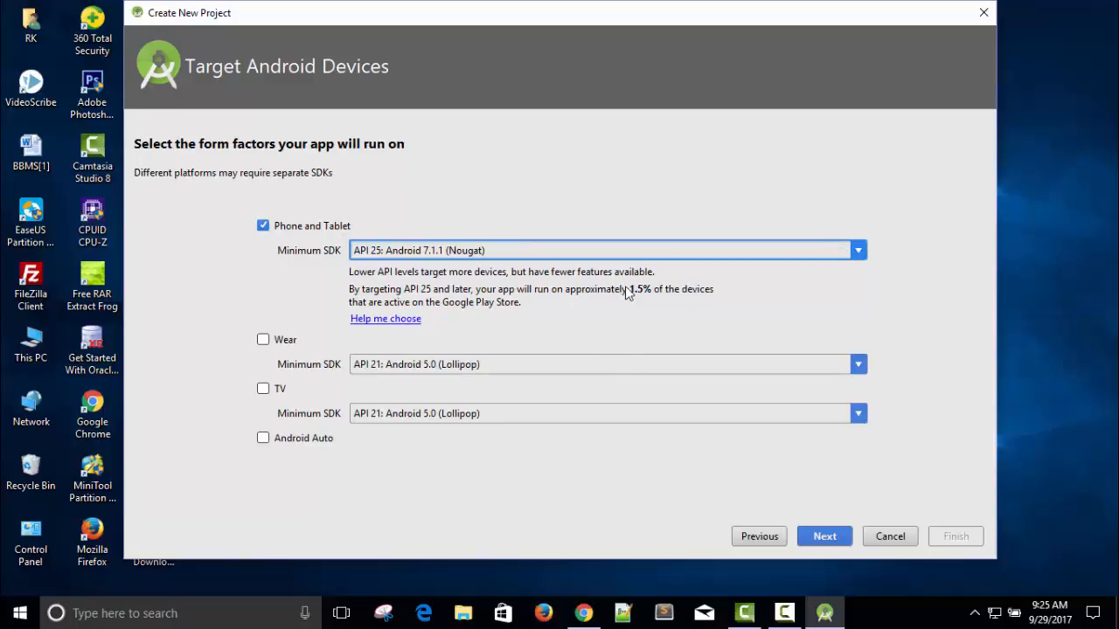
click(852, 253)
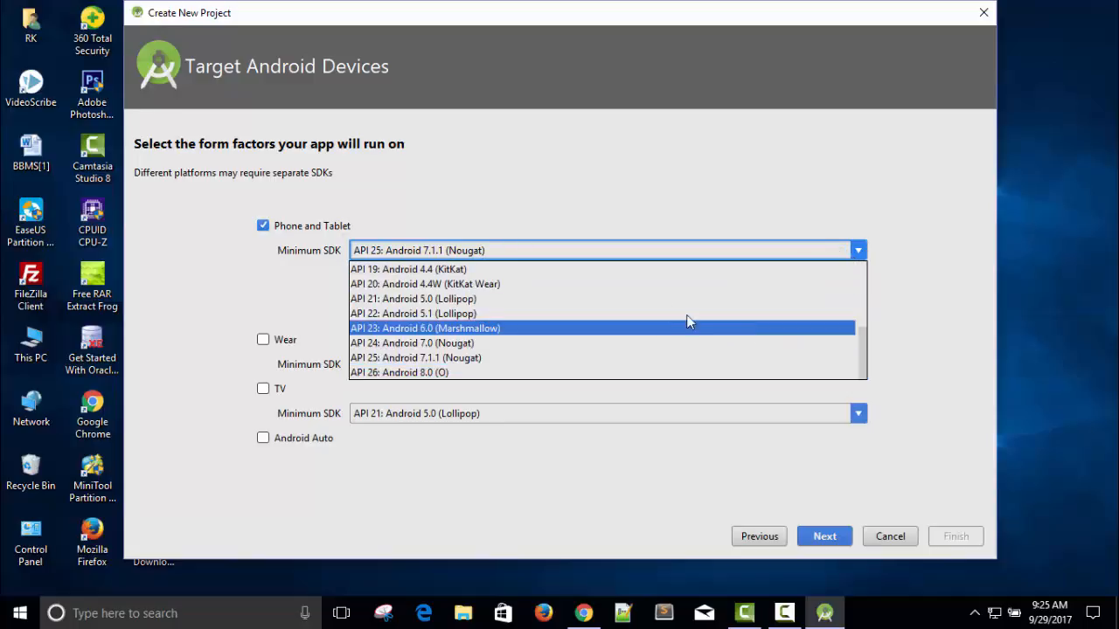
click(586, 273)
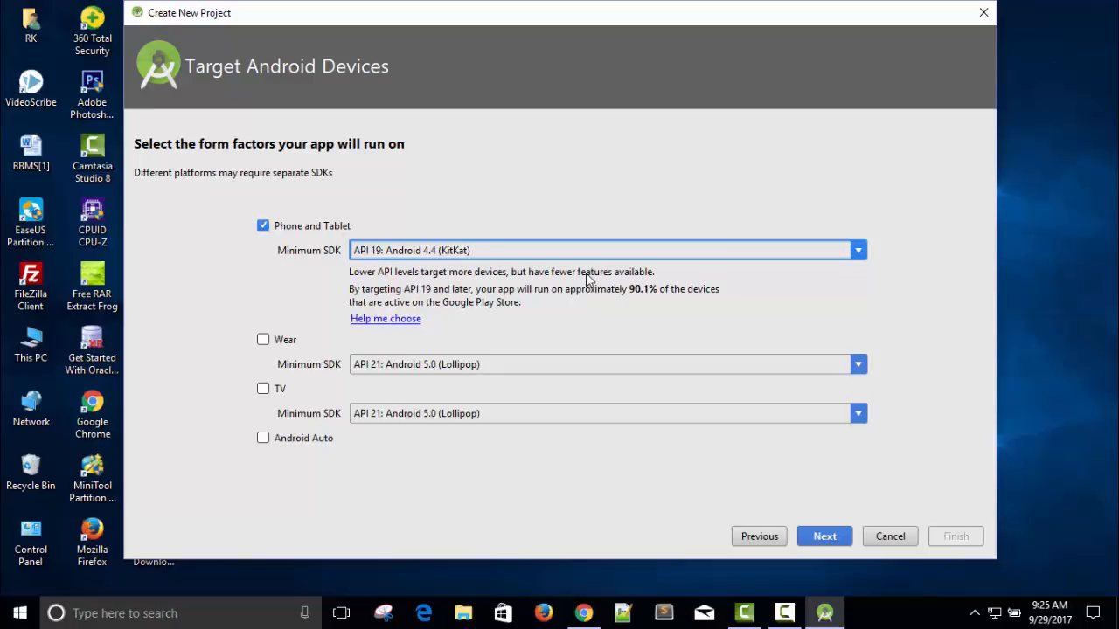
Continue to the activity templates, choose Empty Activity, and create the project keeping the activity name MainActivity and layout name activity_main
click(835, 538)
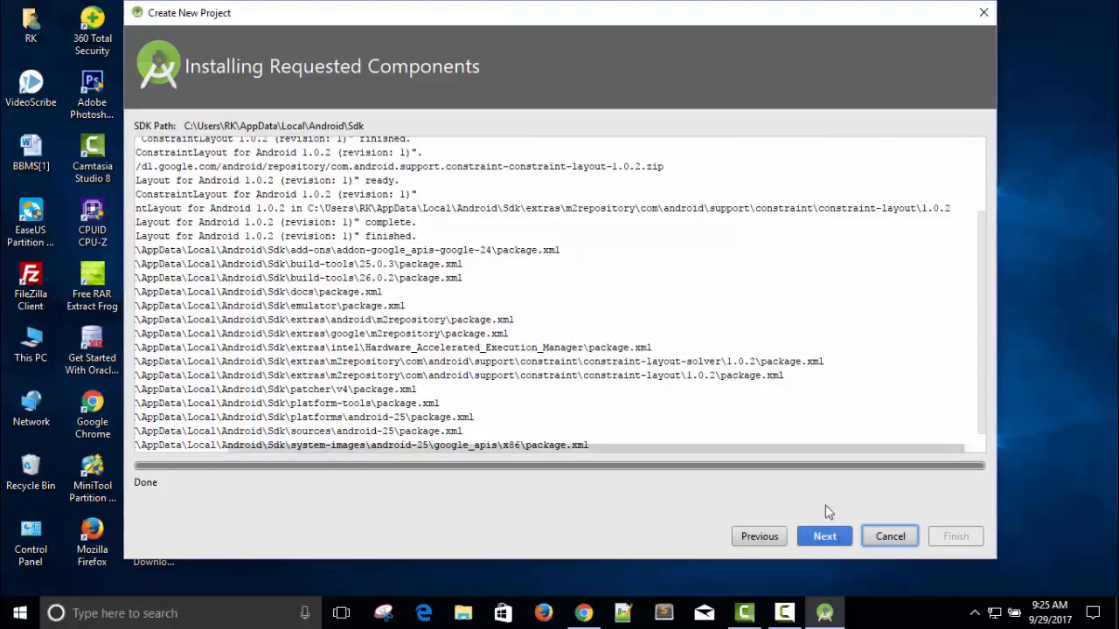
click(823, 537)
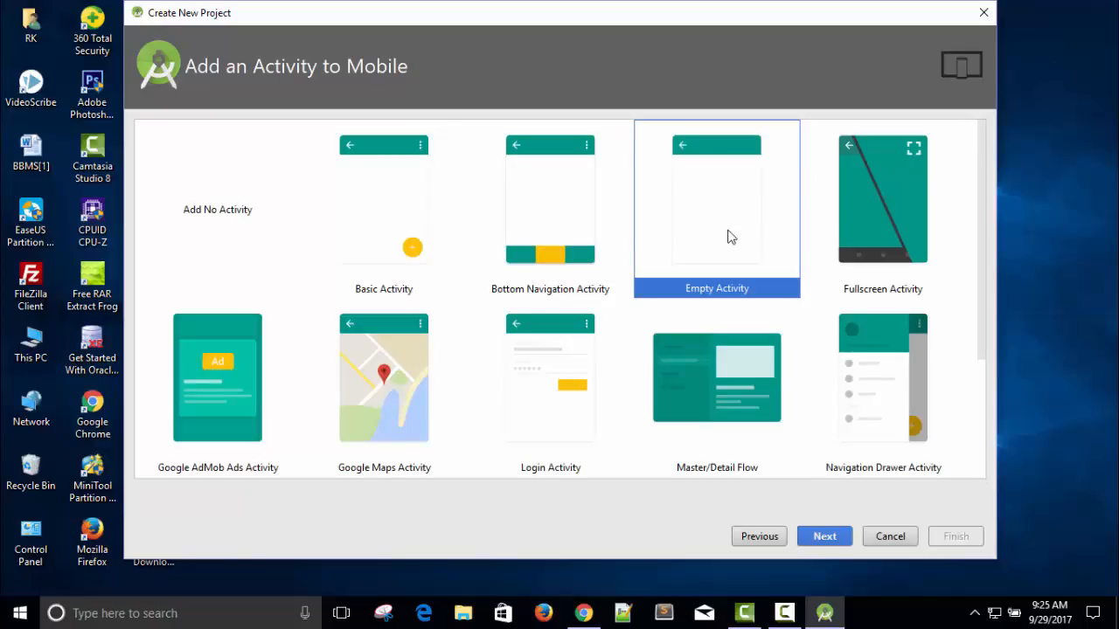
click(559, 206)
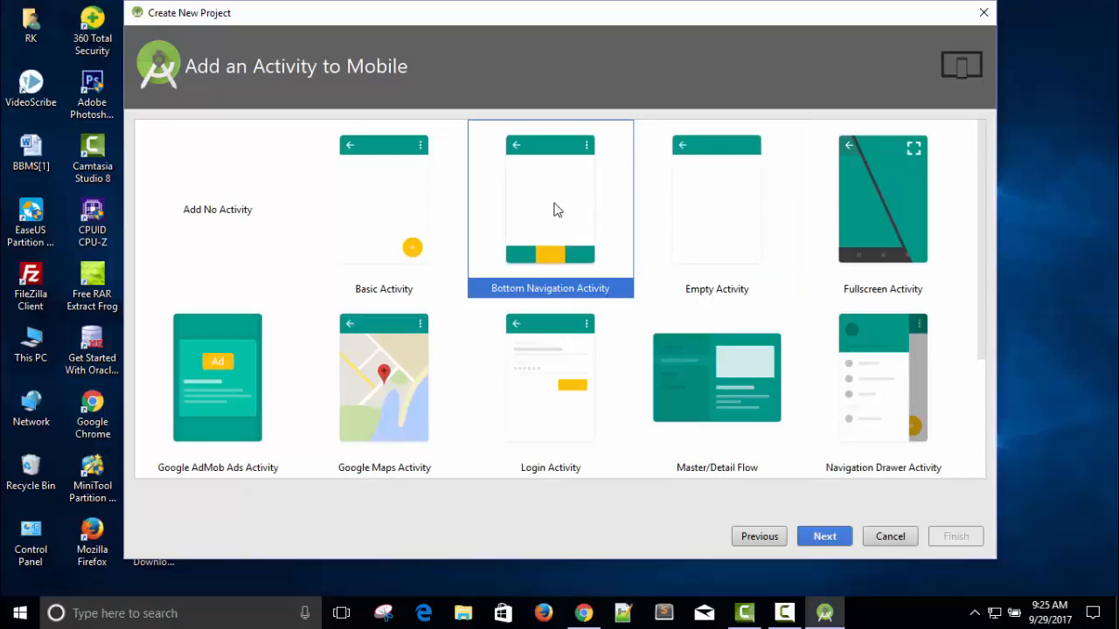
click(704, 215)
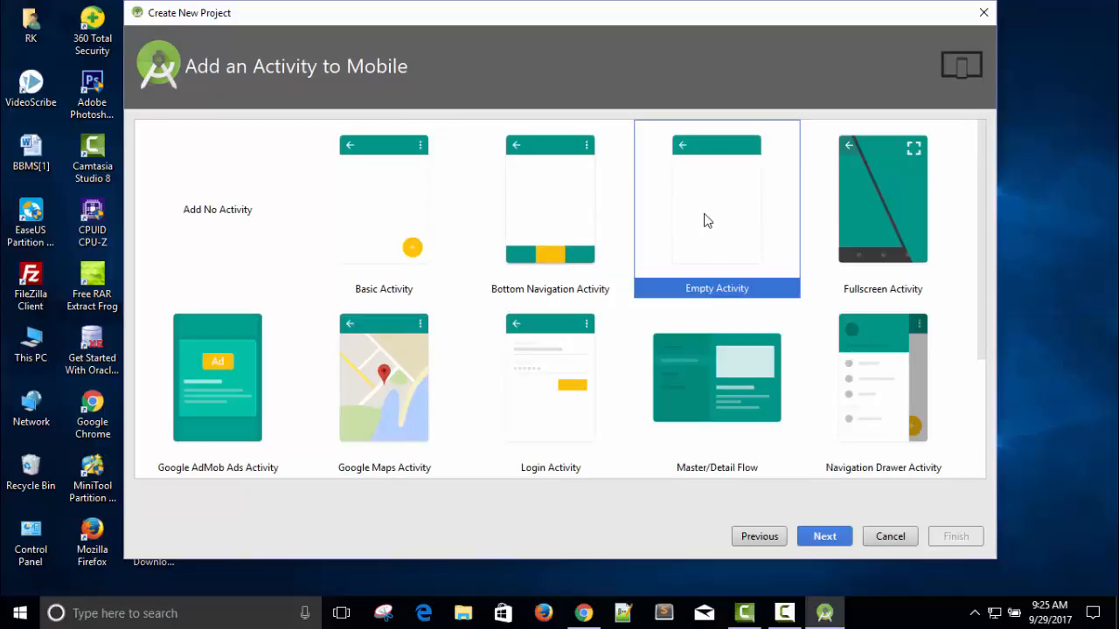
click(824, 537)
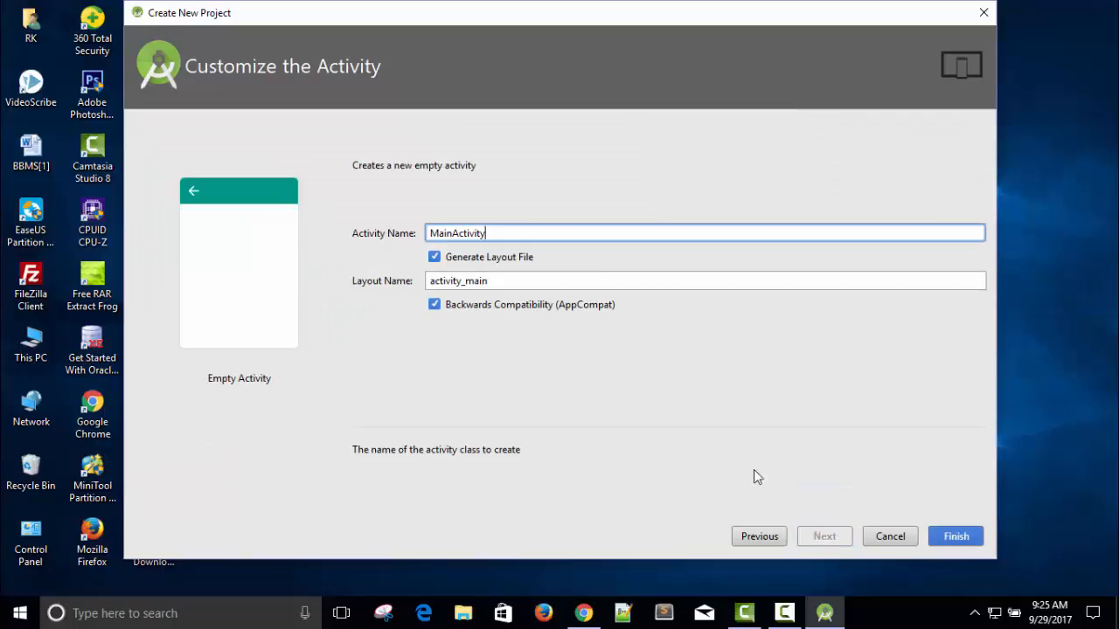
drag(489, 233, 421, 234)
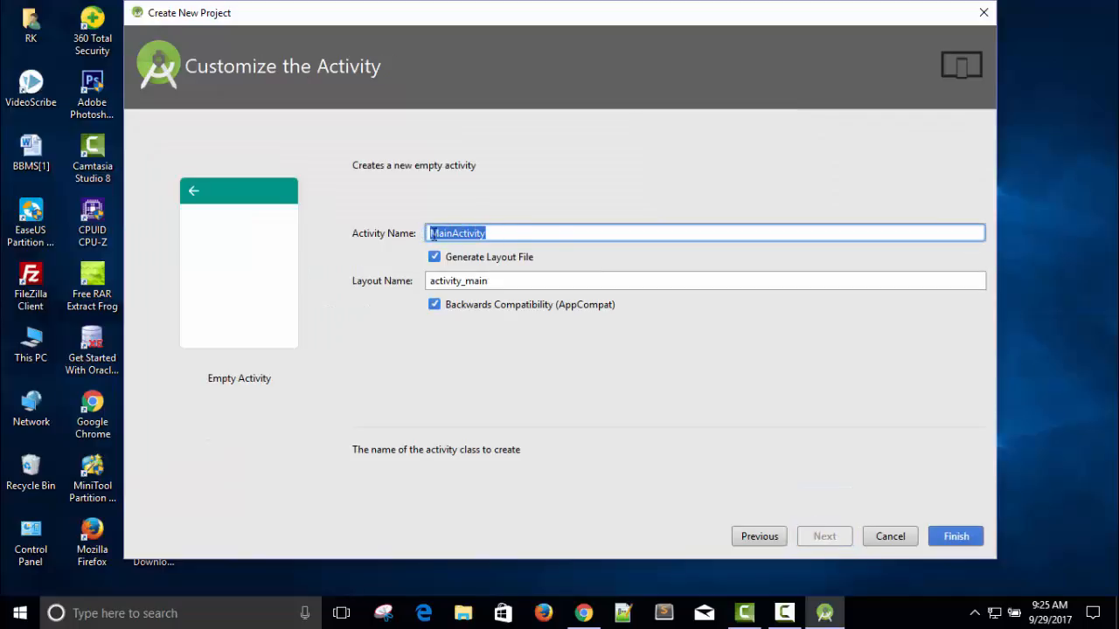
click(954, 538)
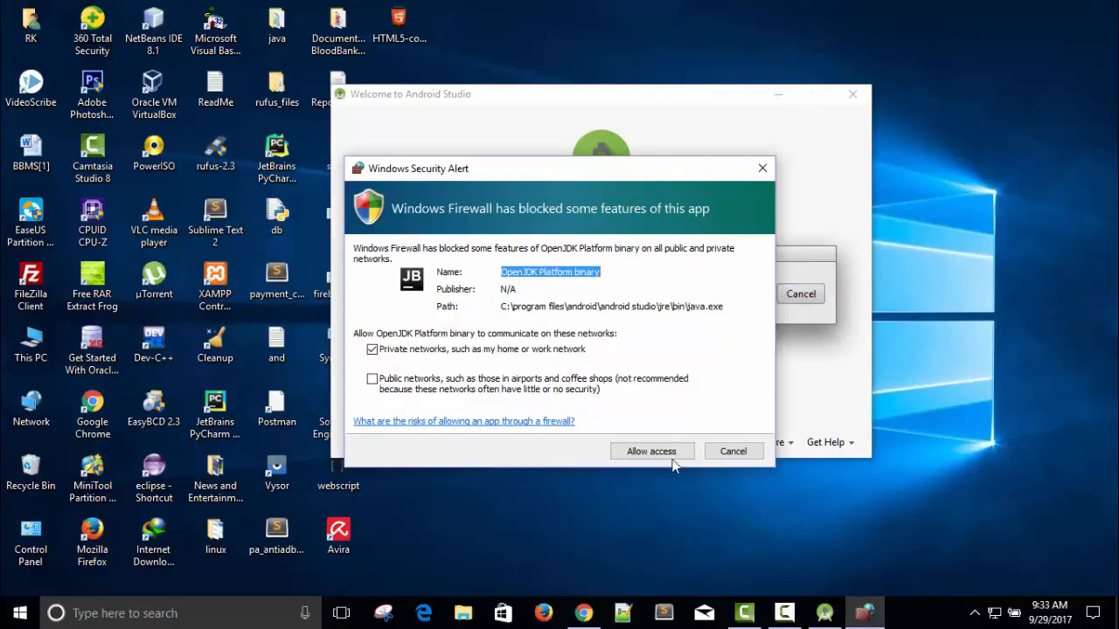
Allow OpenJDK Platform binary through the firewall on private networks, and close the Tip of the Day in the maximized project window
click(657, 451)
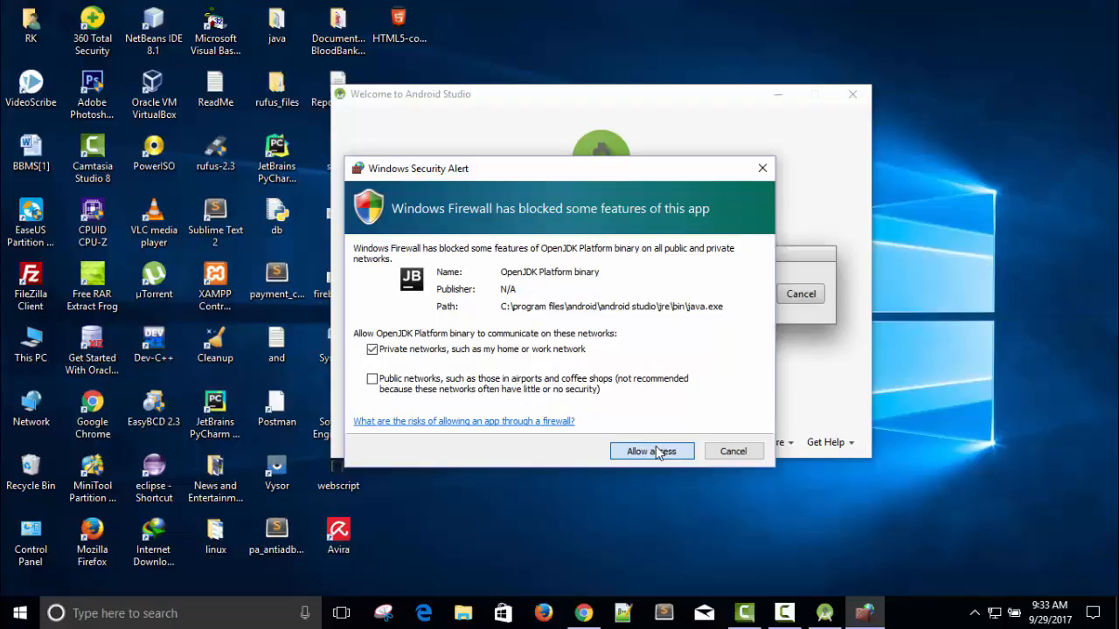
click(658, 451)
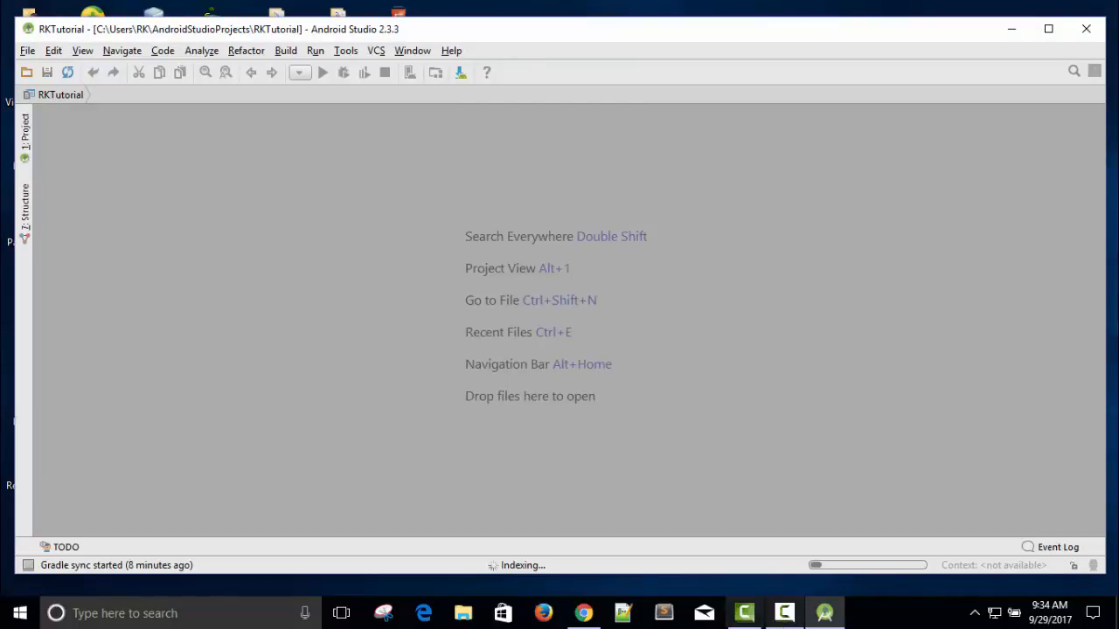
click(1048, 32)
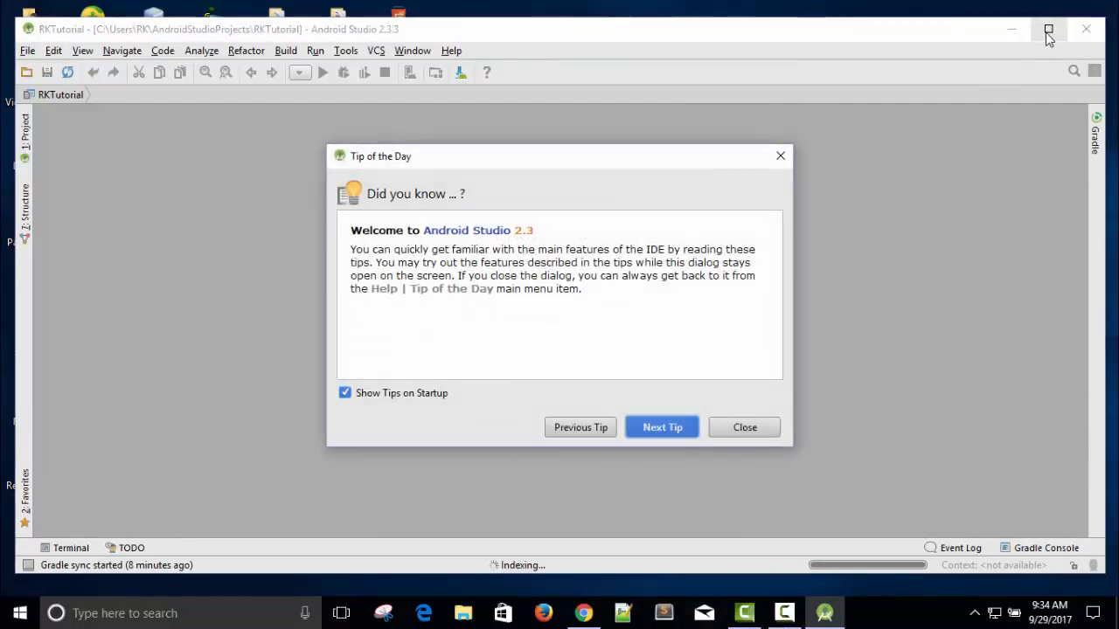
click(744, 428)
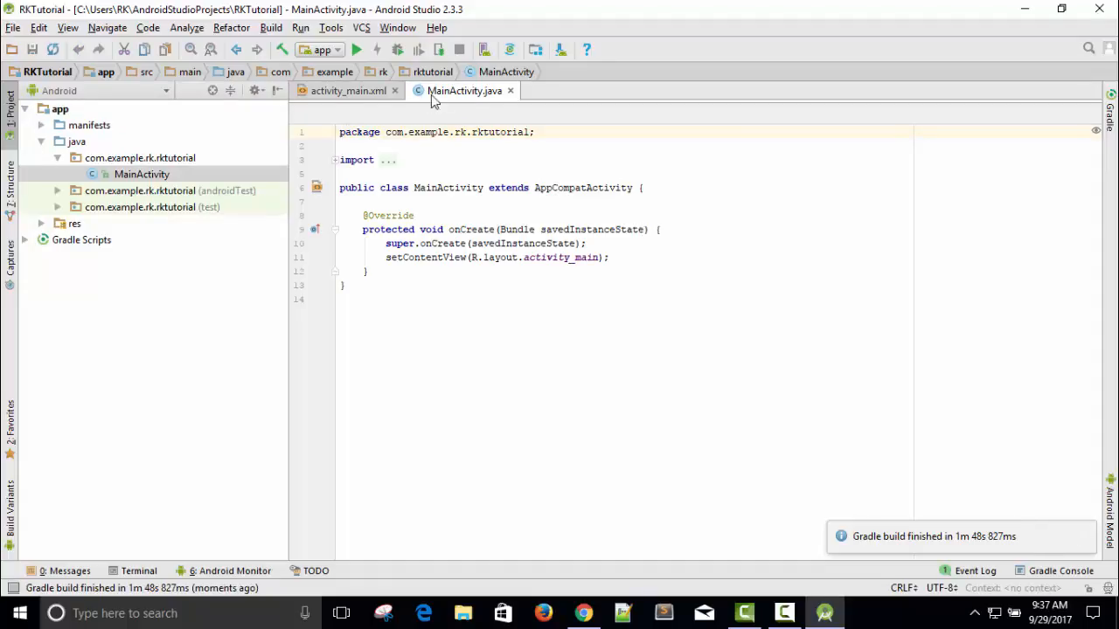
View the activity_main.xml layout design and examine the MainActivity class and its onCreate method in MainActivity.java
click(330, 92)
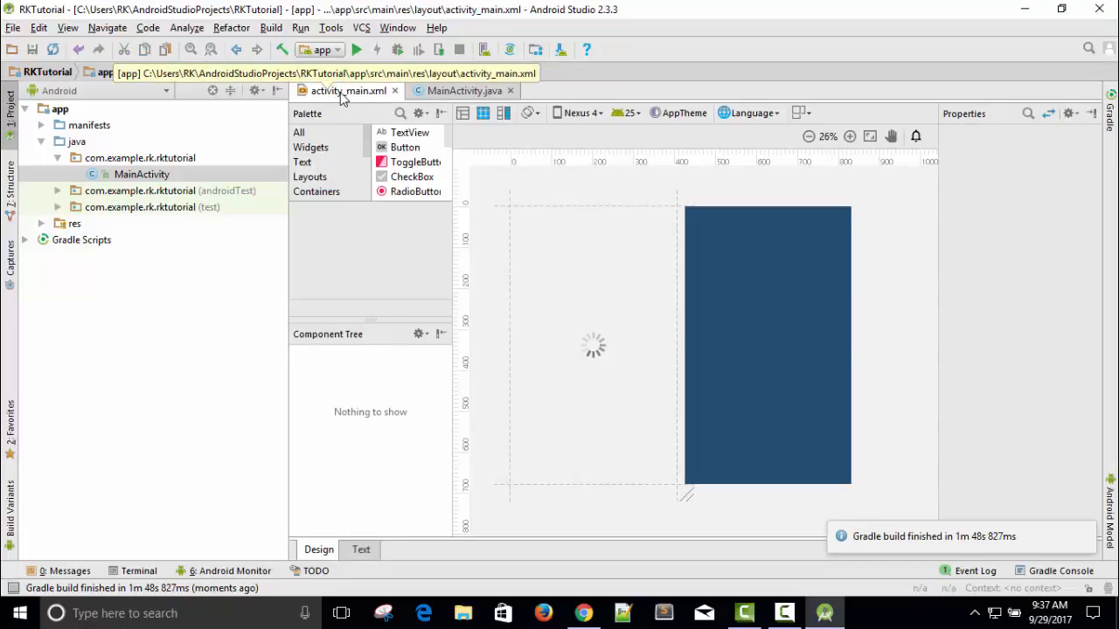
click(448, 93)
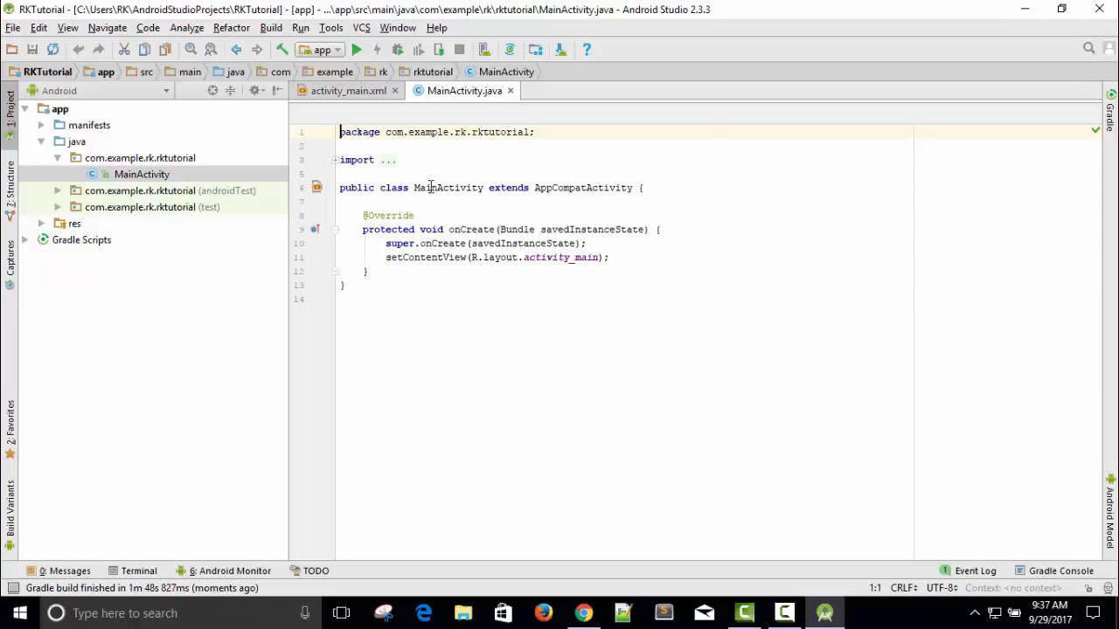
drag(415, 188, 483, 189)
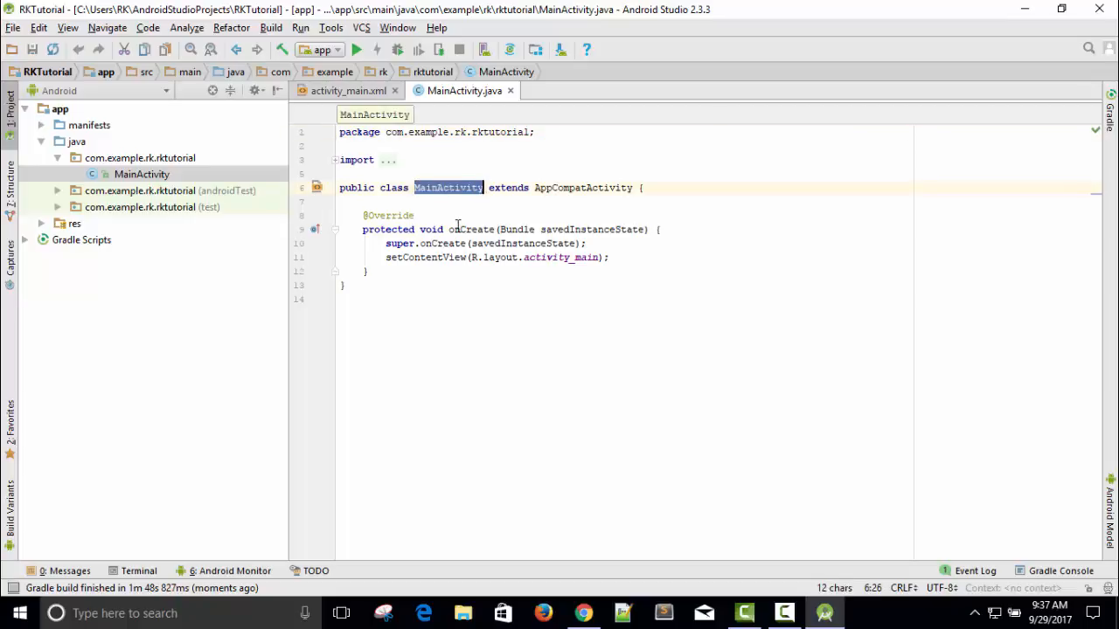
drag(448, 229, 492, 229)
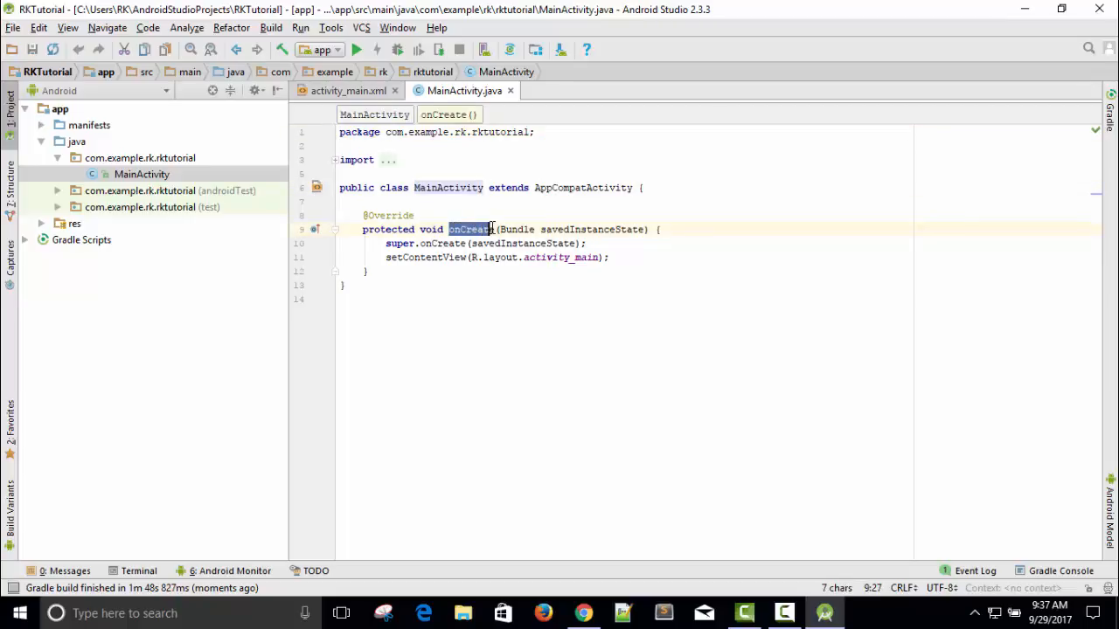
click(495, 229)
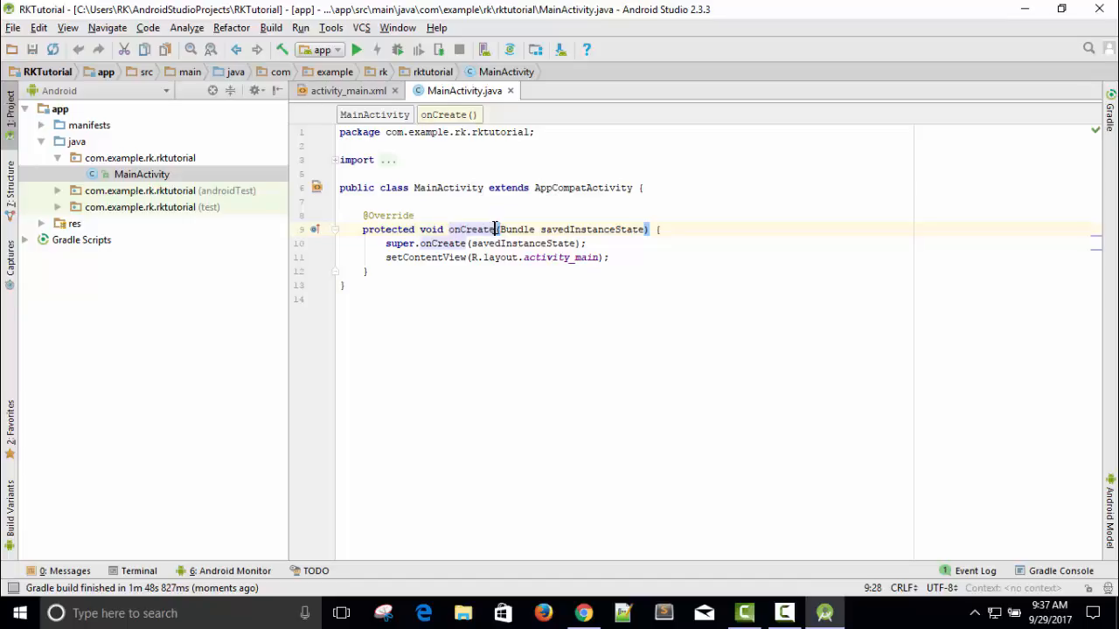
click(662, 229)
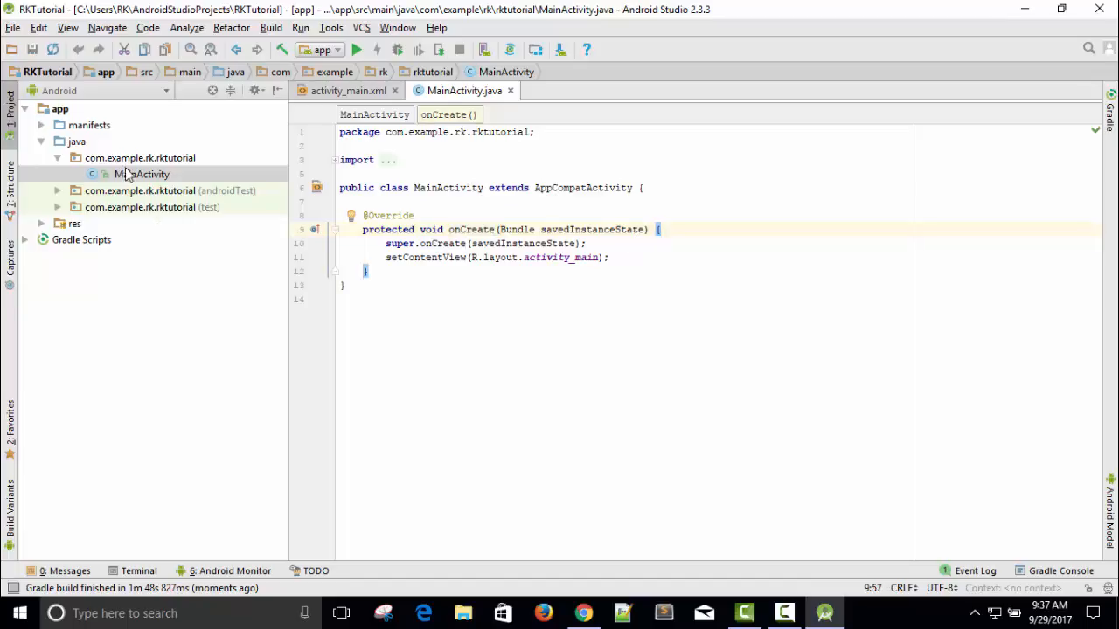
Collapse and re-expand the app module in the project tree to locate MainActivity under java and activity_main.xml under res/layout
click(25, 109)
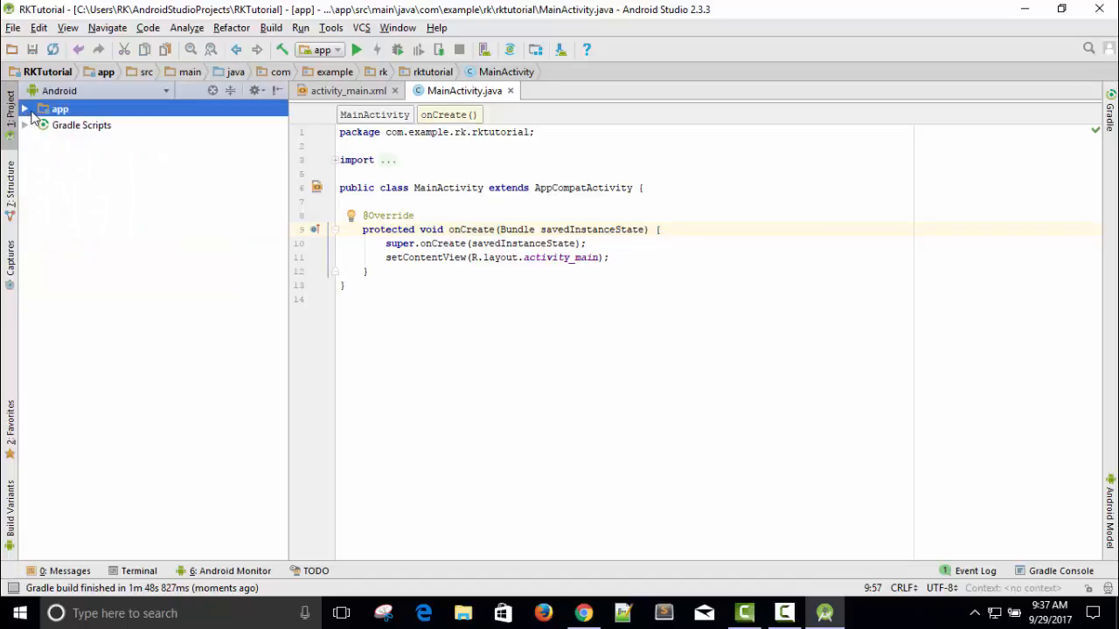
click(25, 110)
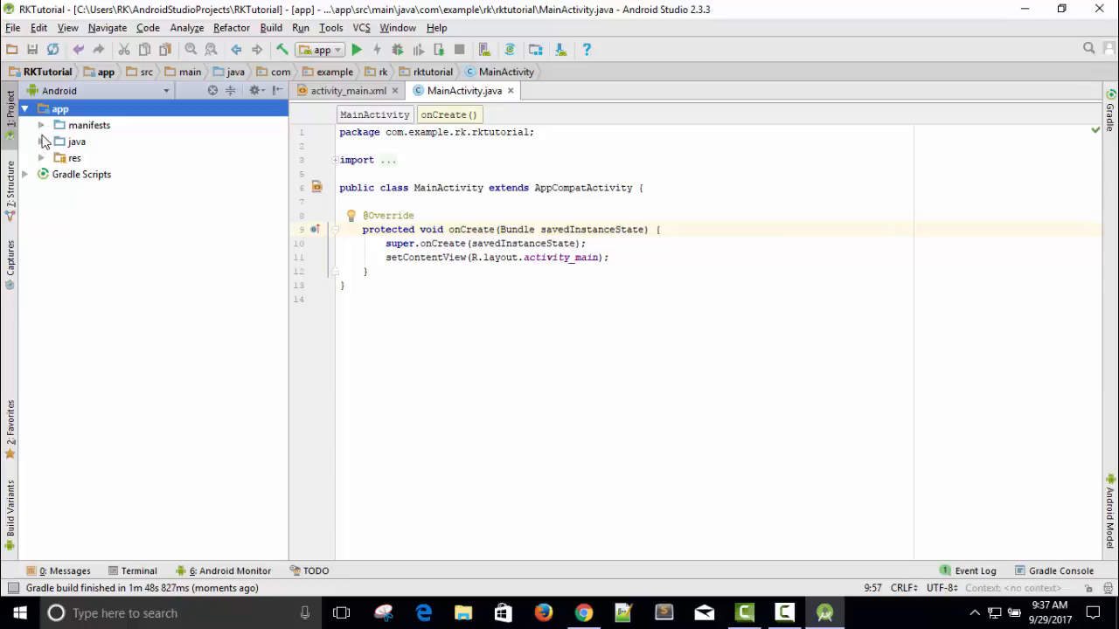
click(42, 143)
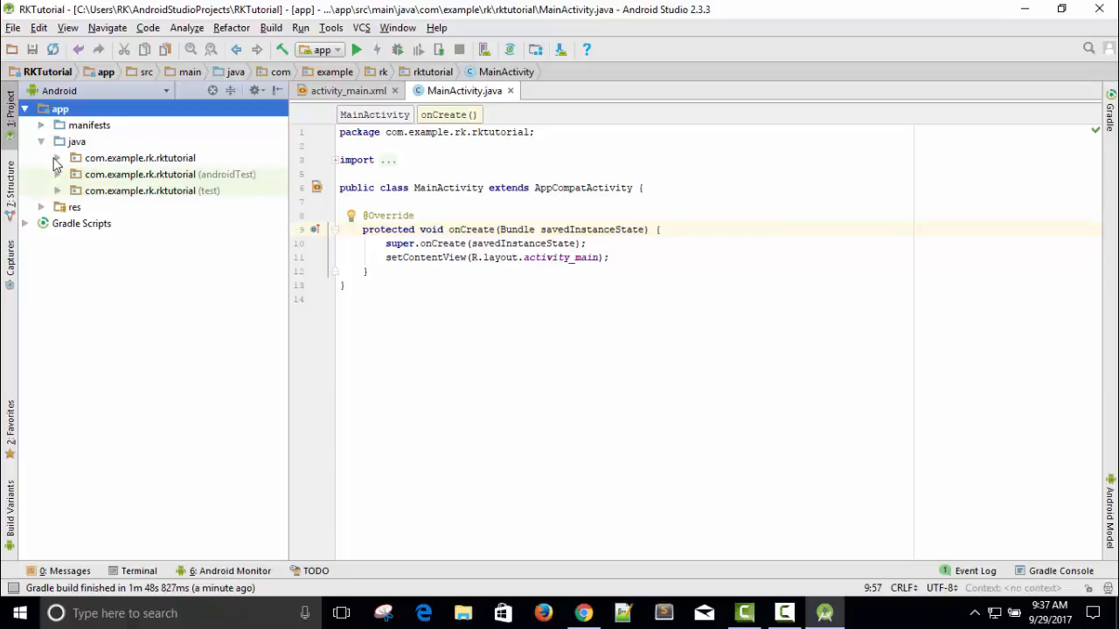
click(58, 159)
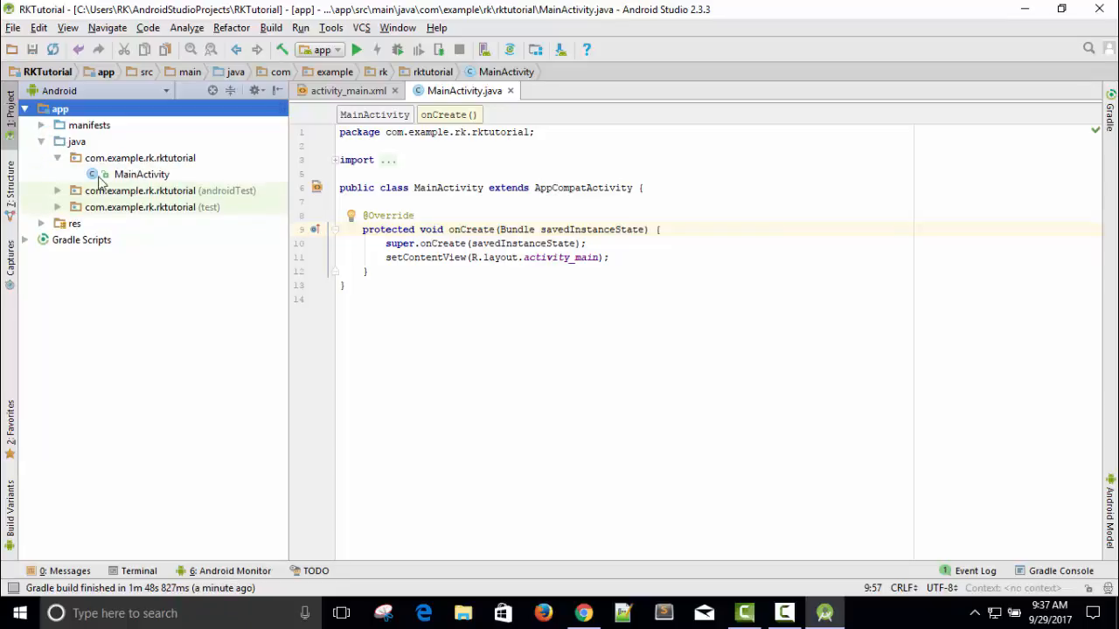
click(136, 178)
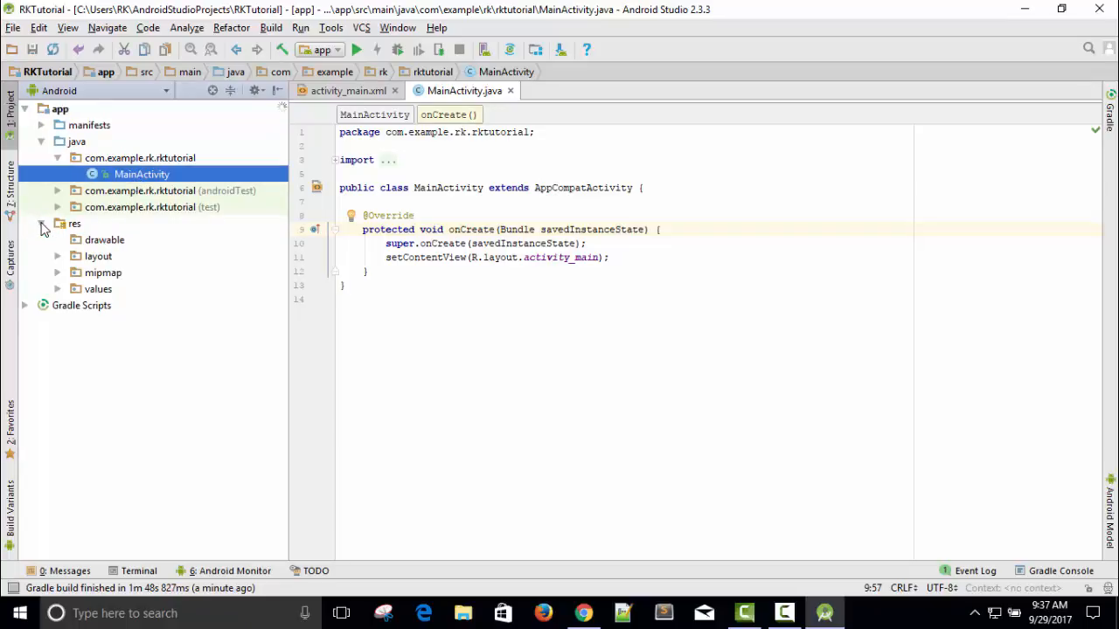
click(57, 257)
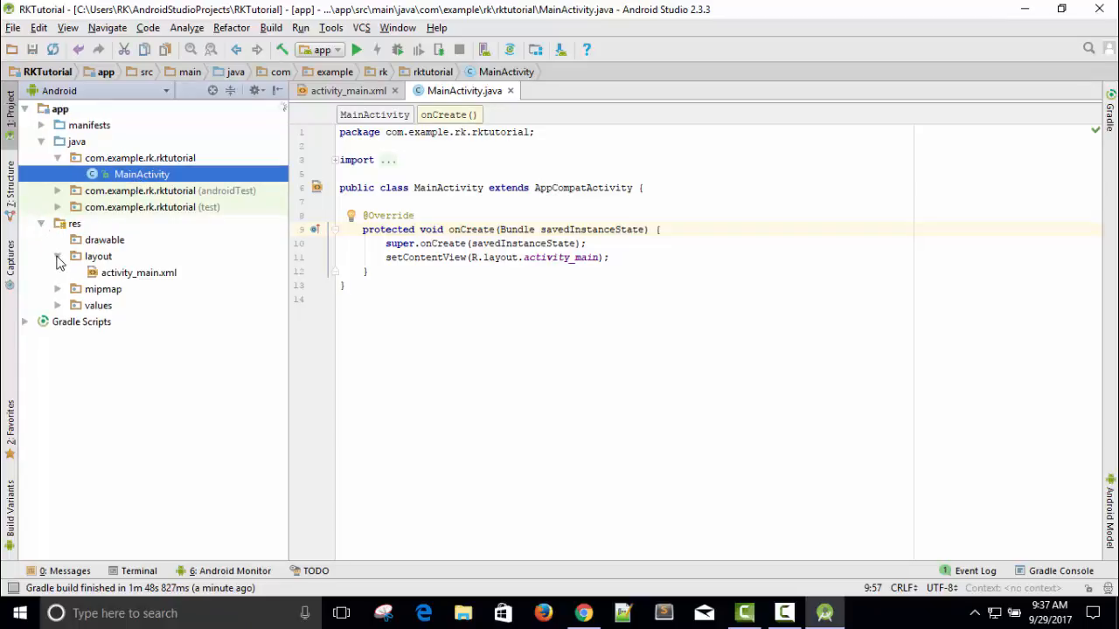
click(113, 273)
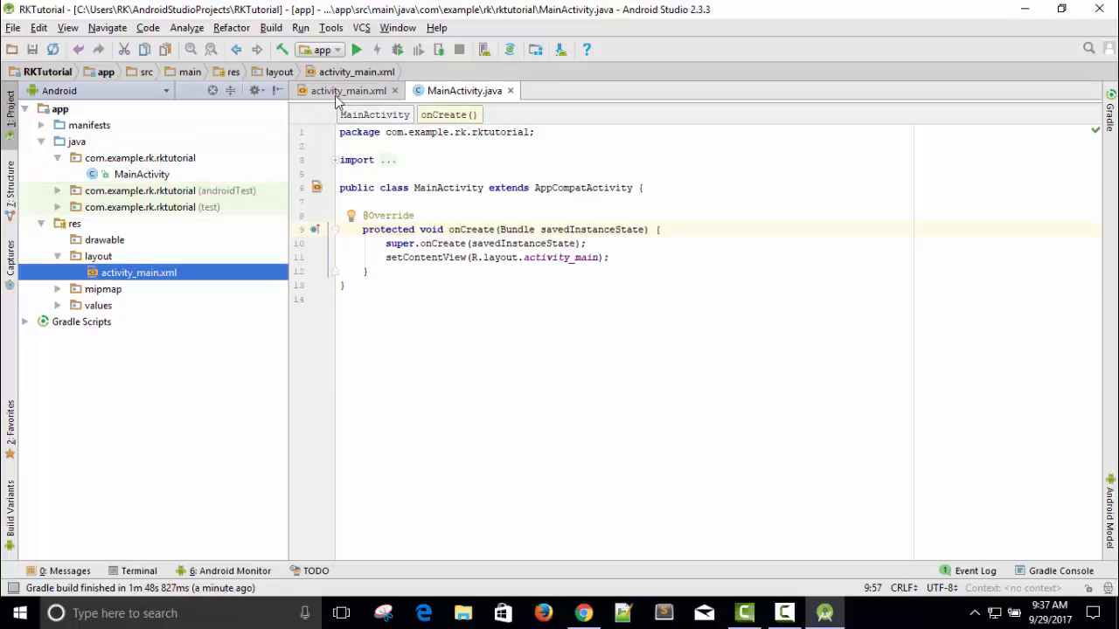
Switch twice between the open activity_main.xml and MainActivity.java files, finishing on MainActivity.java
click(343, 93)
click(458, 91)
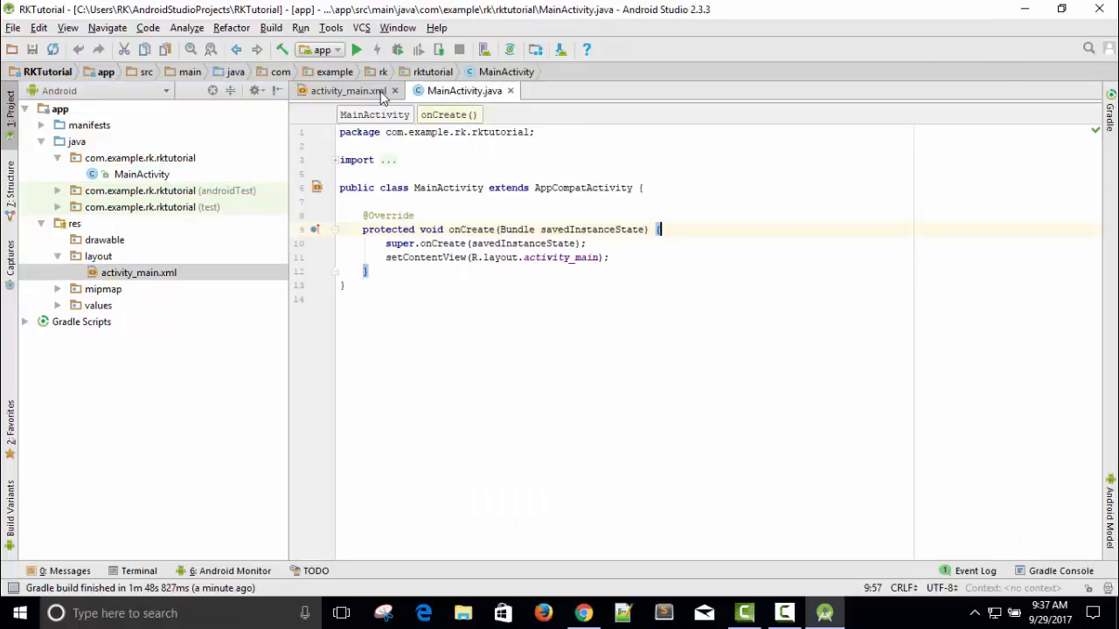
click(362, 91)
click(447, 93)
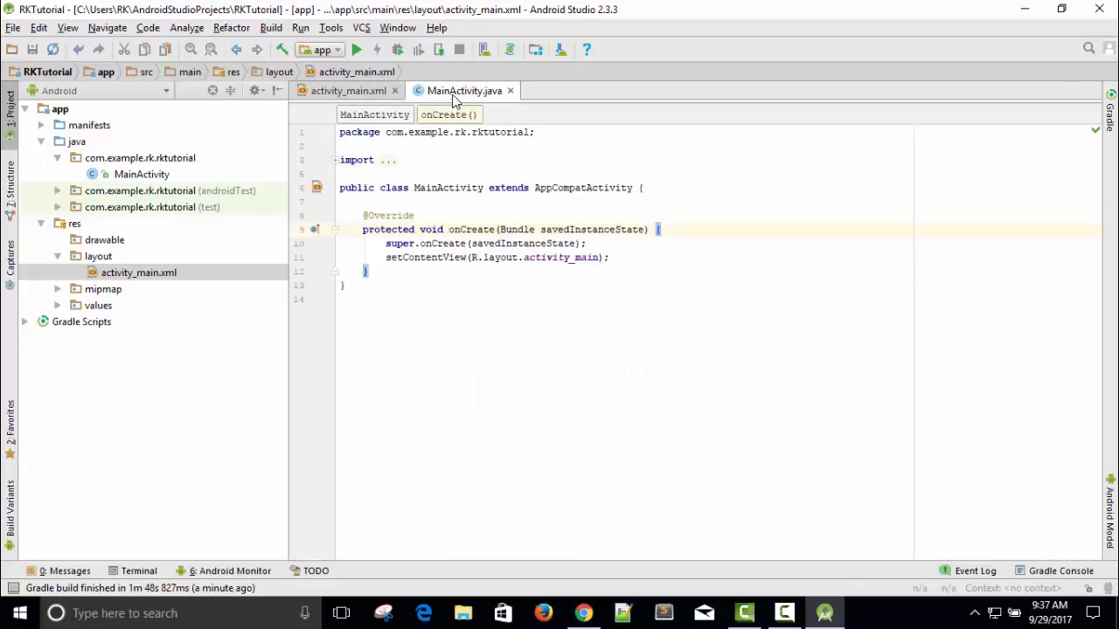